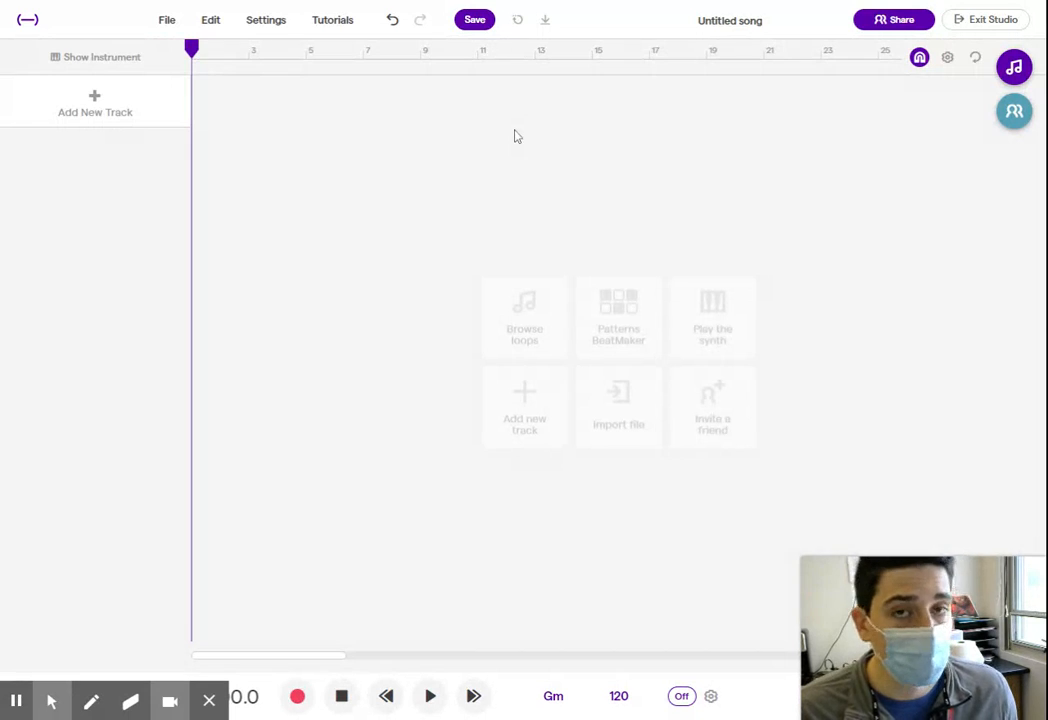
Step: Filter the loop library by Synth and add the Organ - Fun 3 loop on a new track starting at bar 1
left_click(1011, 77)
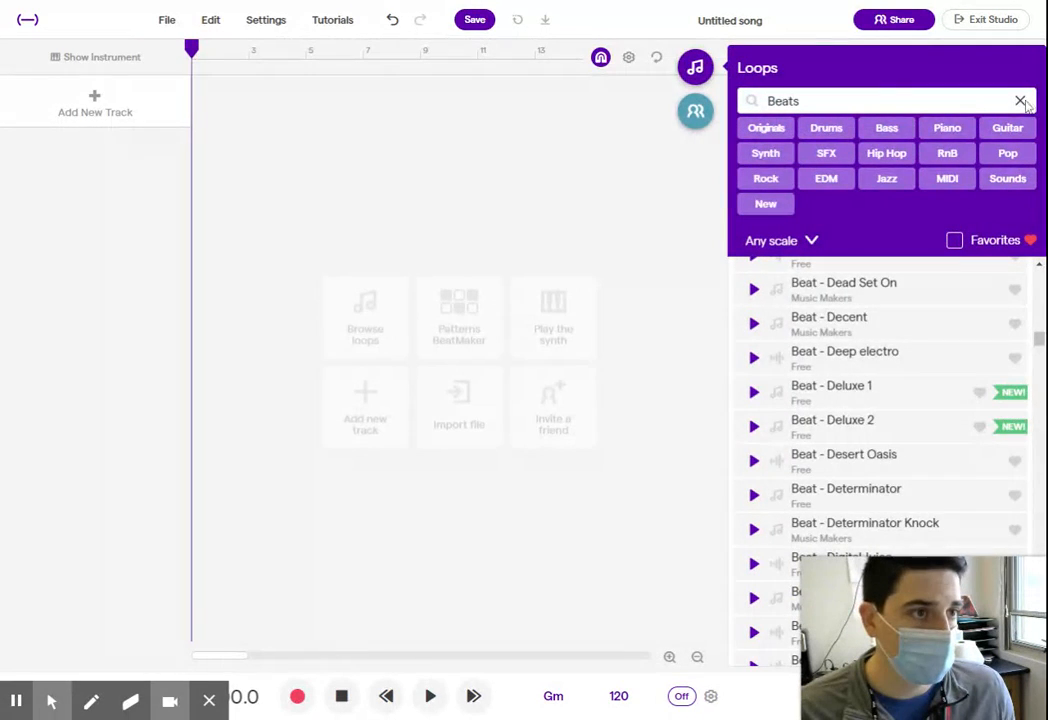
left_click(1021, 101)
left_click(828, 155)
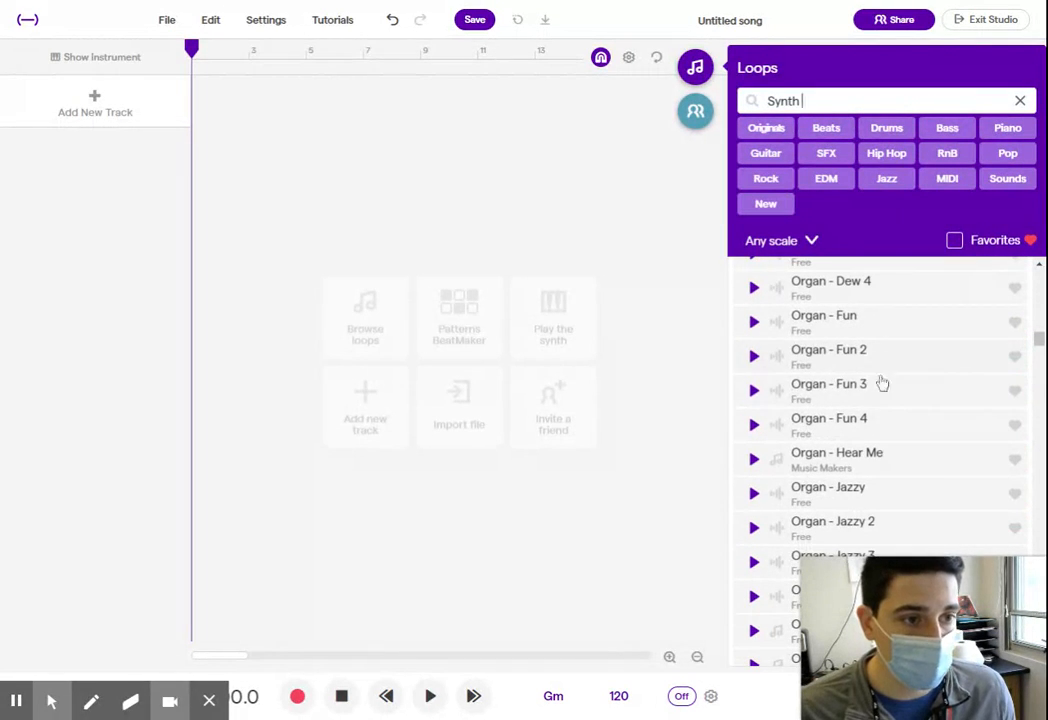
left_click(879, 390)
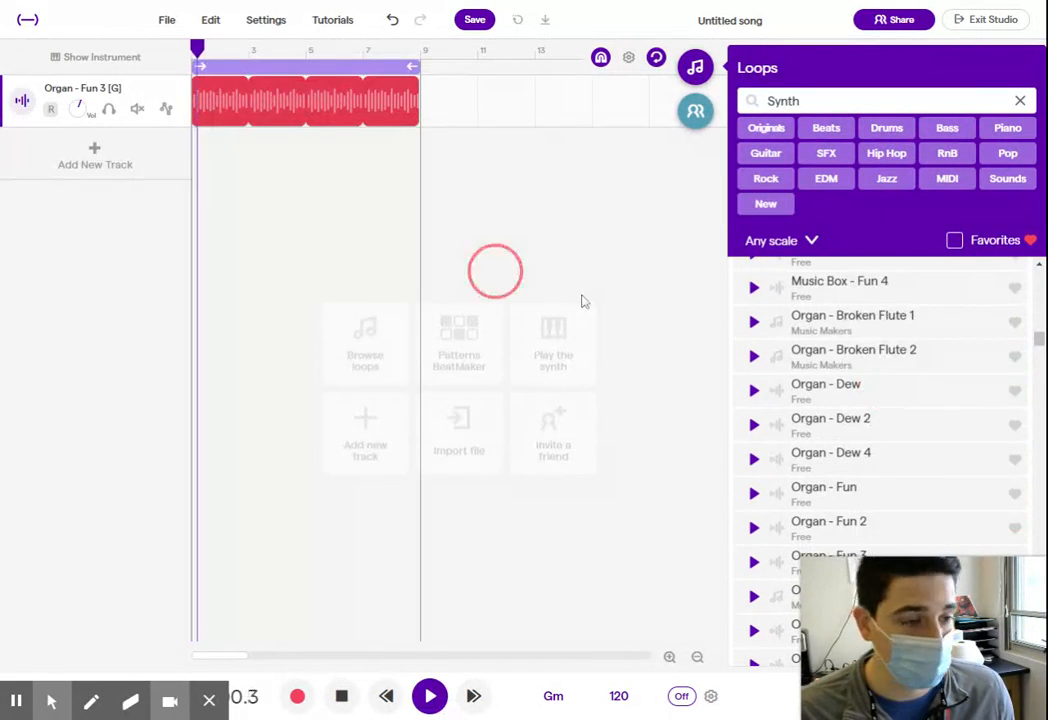
left_click(431, 695)
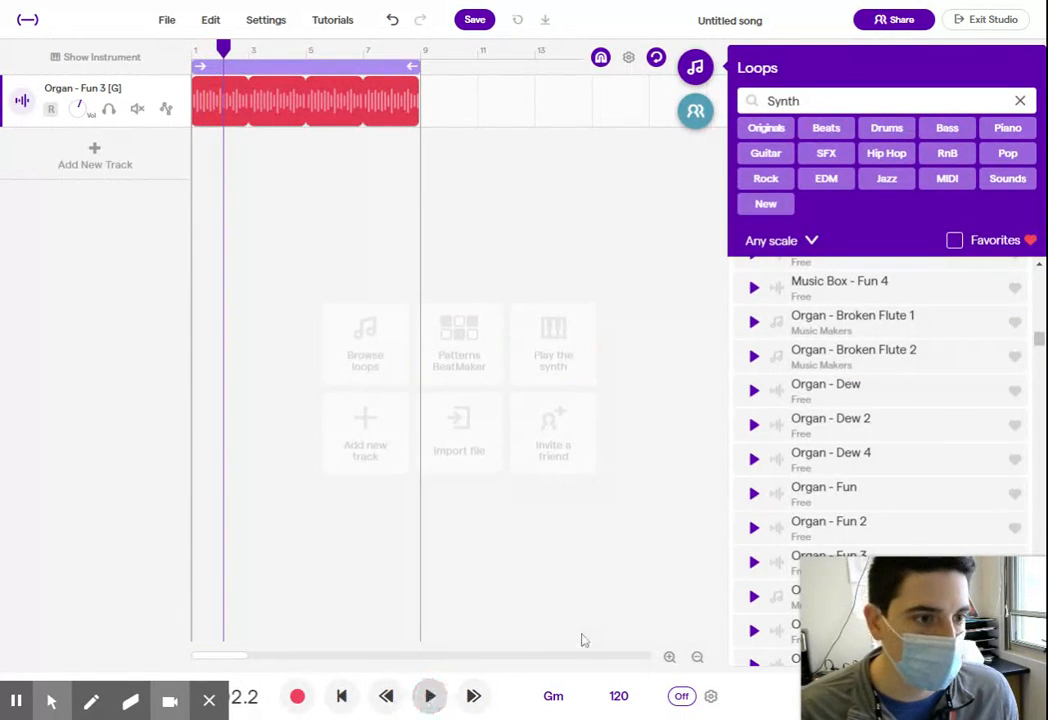
left_click_drag(911, 644, 594, 571)
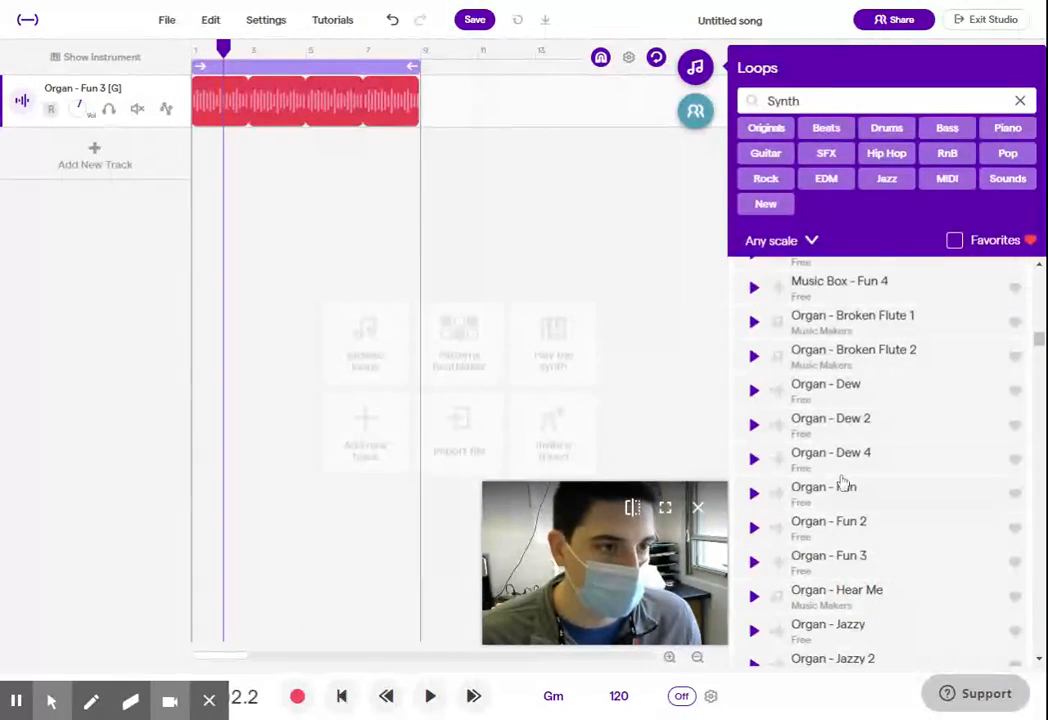
Step: Filter the loop library by Bass and add the Bass - Dist 25 loop on a second track starting at bar 1
left_click(1020, 100)
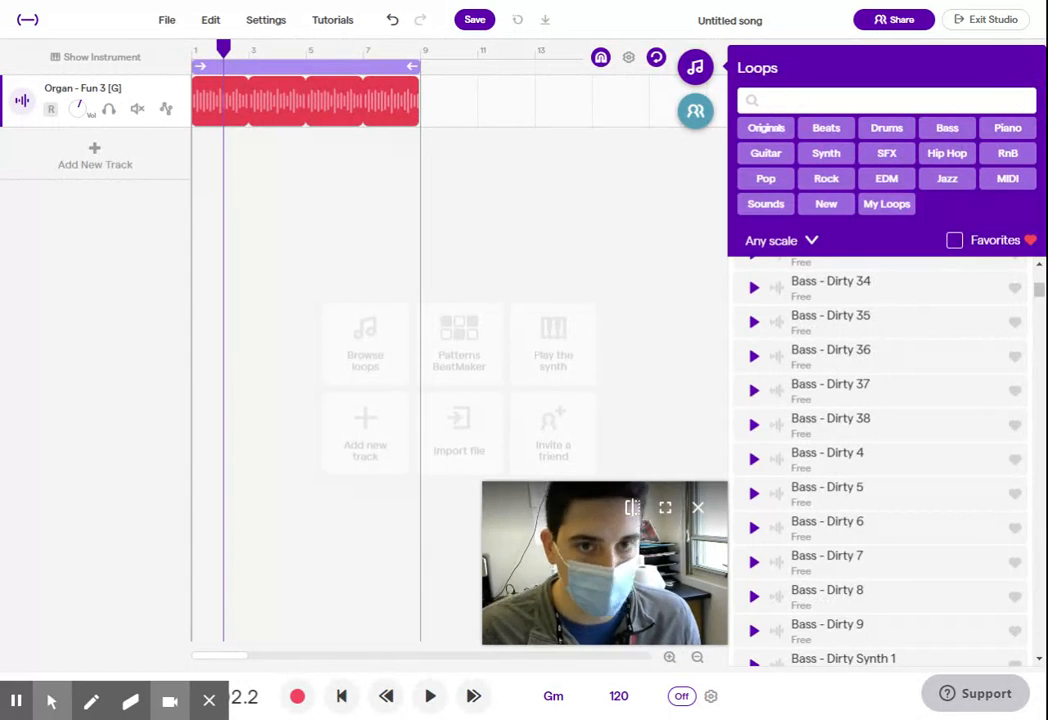
left_click(940, 133)
left_click(894, 487)
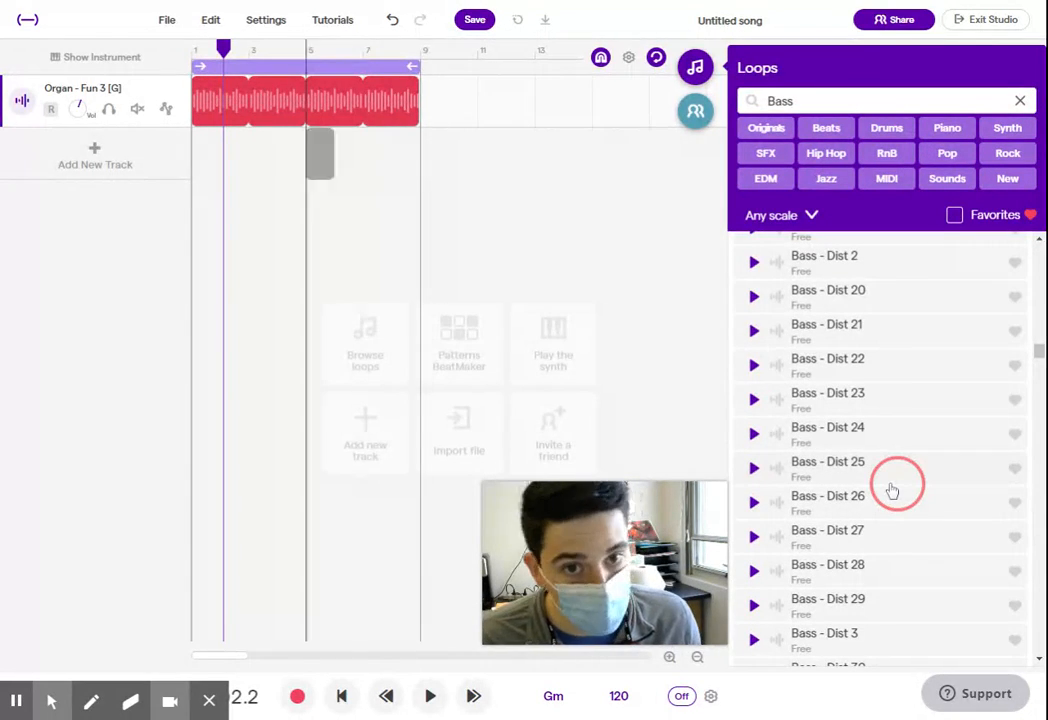
left_click_drag(893, 490, 437, 311)
Step: Search the loop library for "BEAT" and add the Beat - Dirty 3 loop on a third track starting at bar 1
left_click(1019, 100)
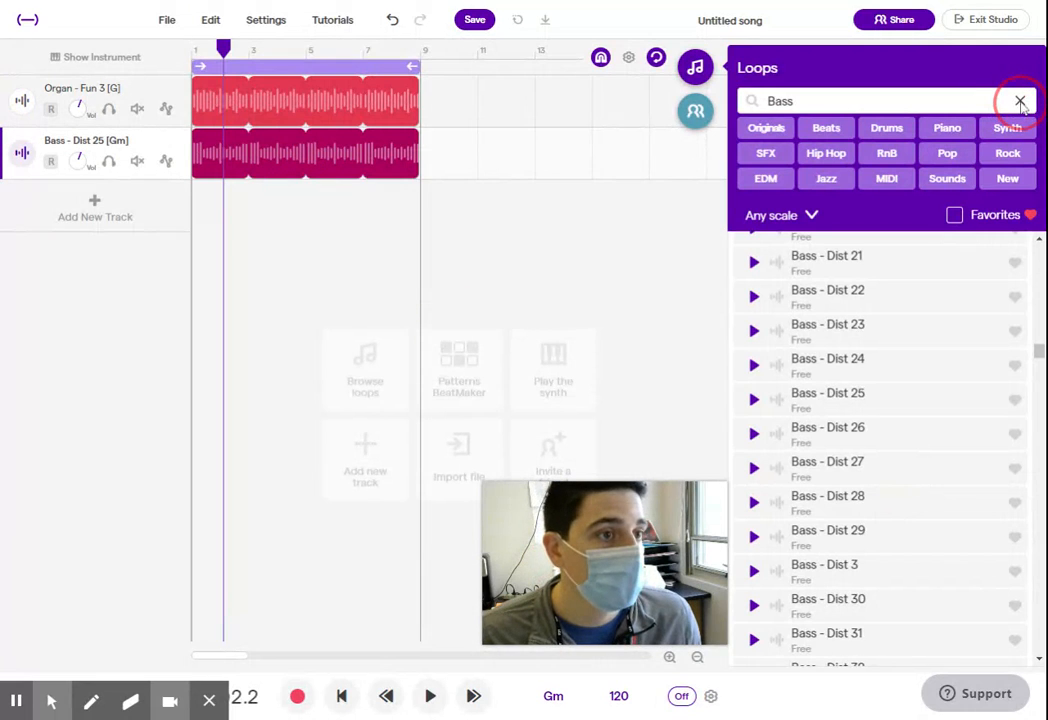
type("BEAT")
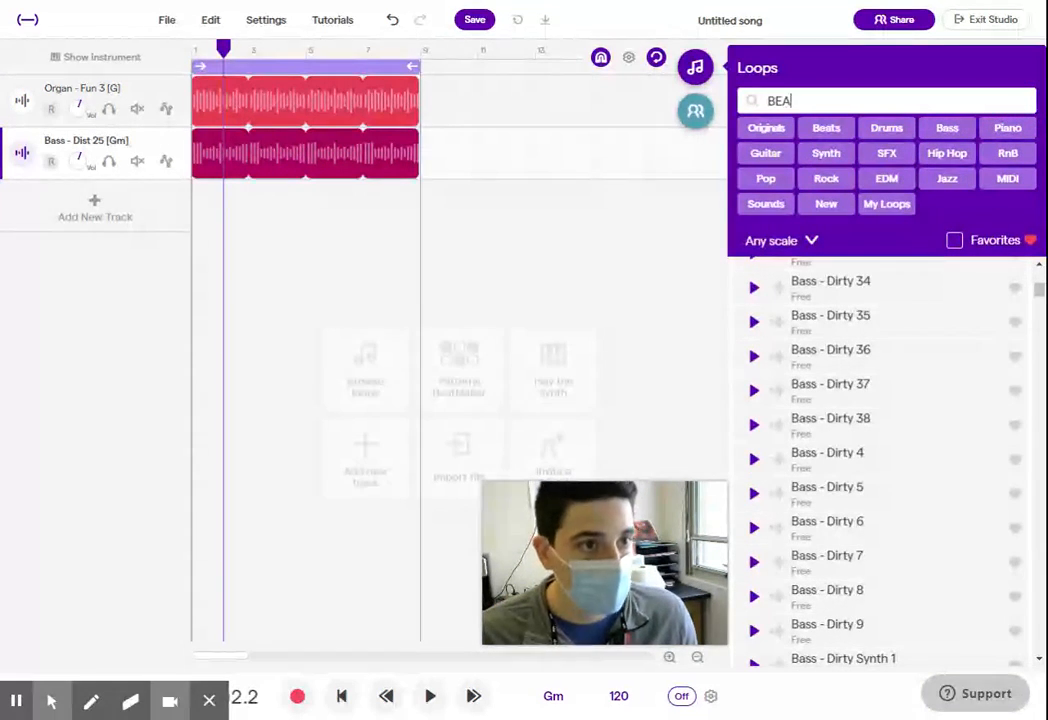
left_click_drag(920, 388, 264, 236)
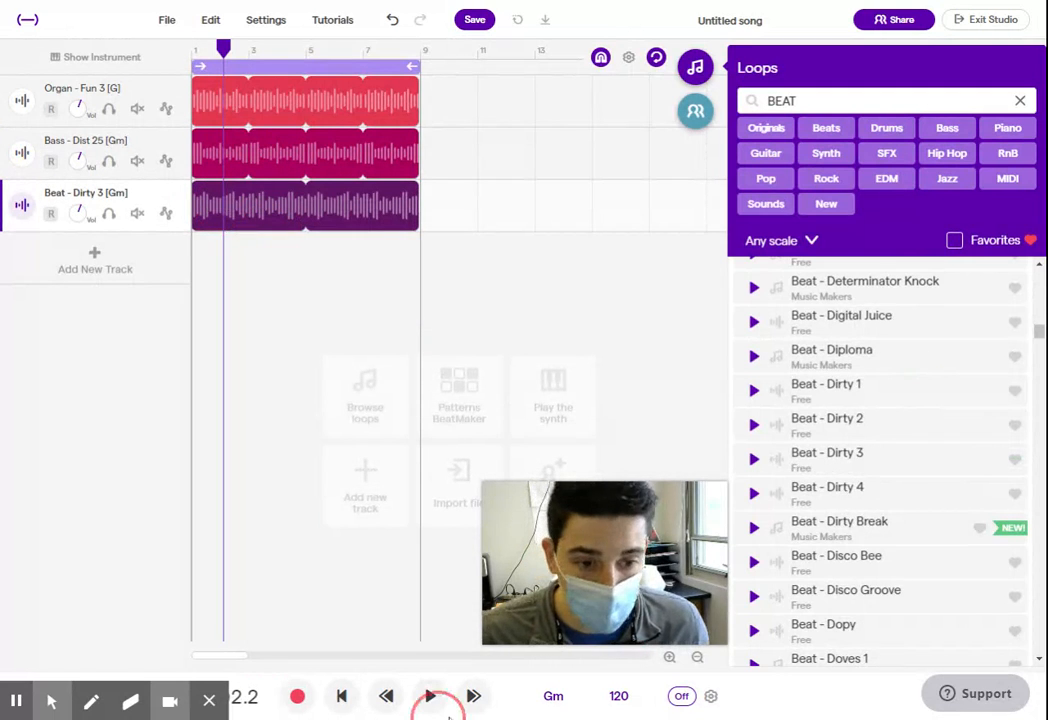
Step: Listen to the three loops together, close the loop library and return the playhead to the start of the song
left_click(430, 696)
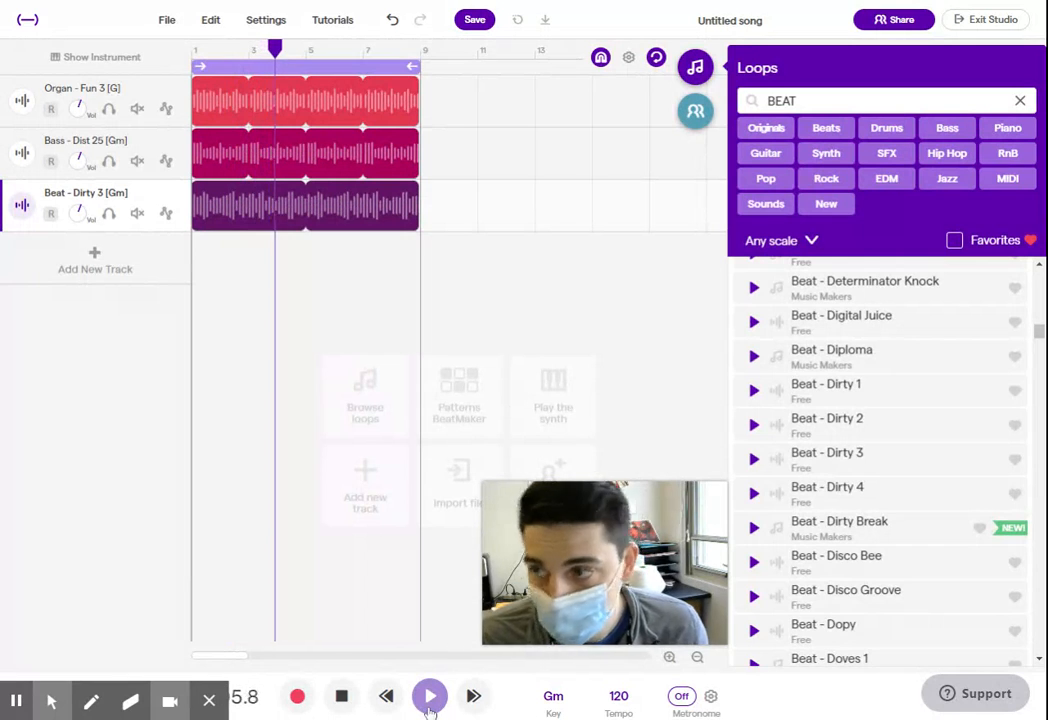
left_click(430, 700)
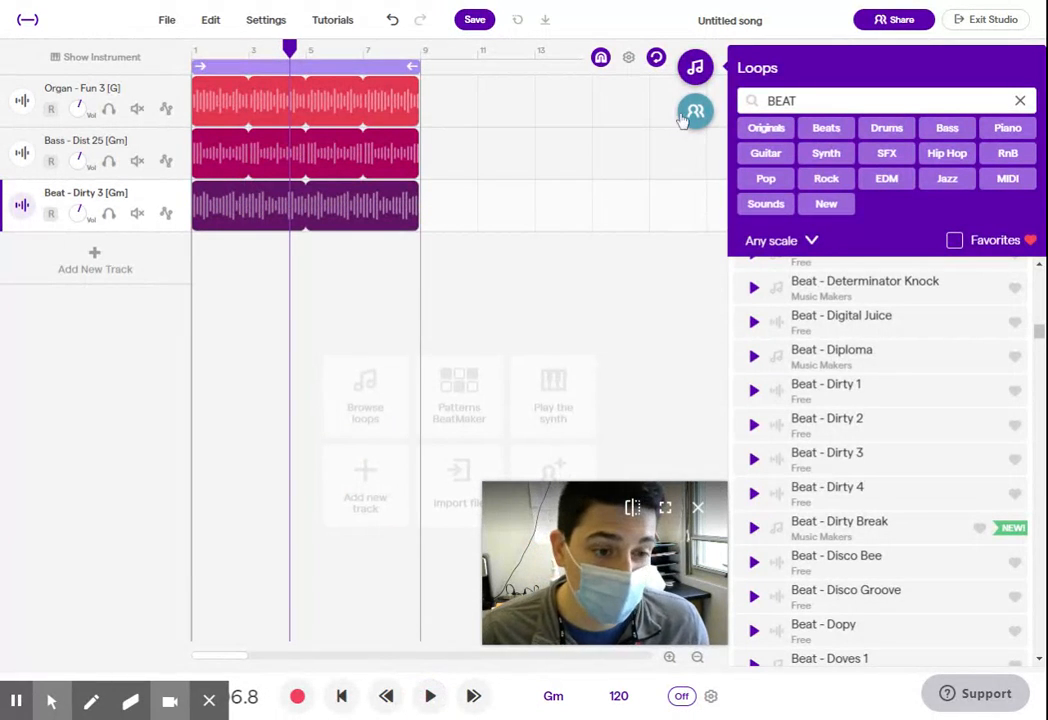
left_click(695, 67)
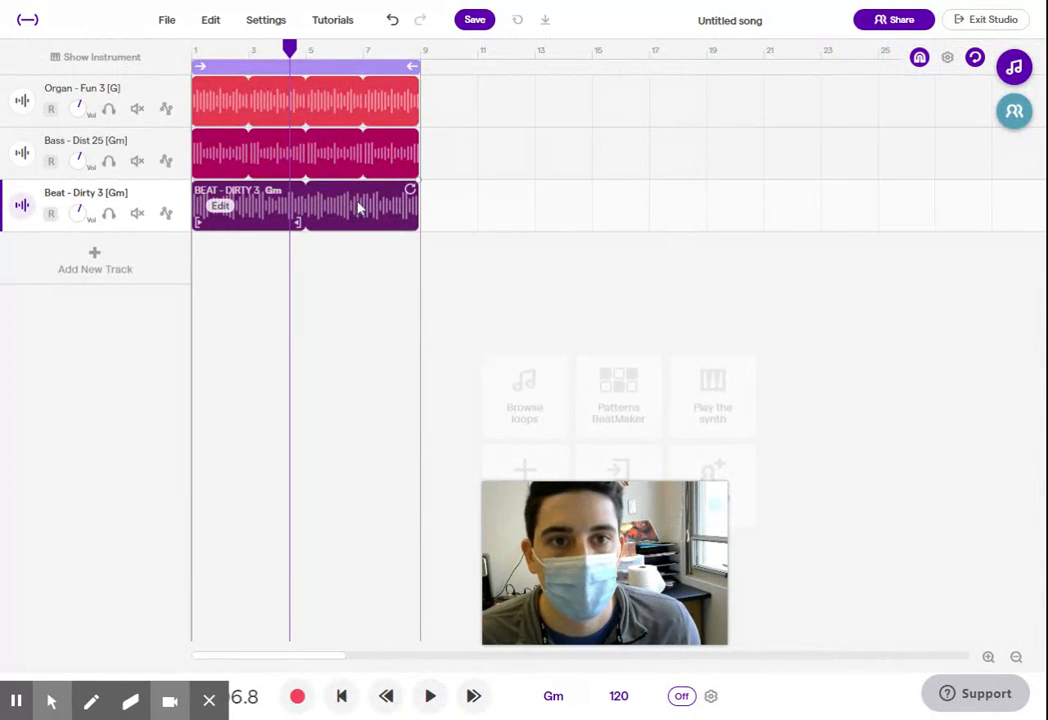
left_click_drag(262, 657, 215, 657)
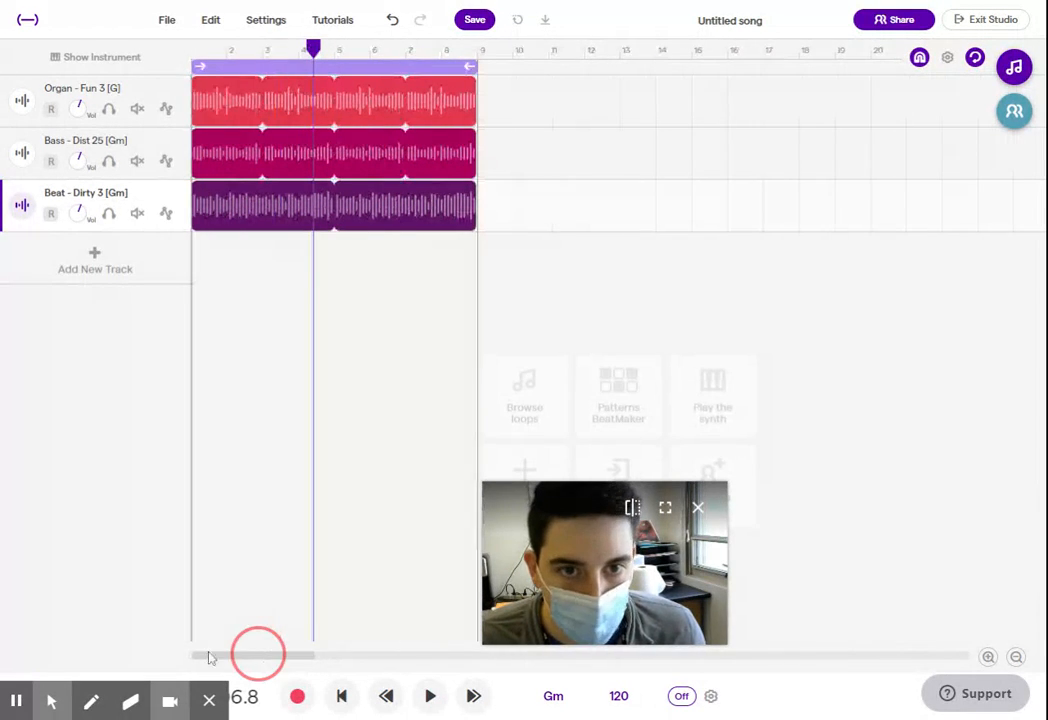
left_click_drag(313, 48, 192, 48)
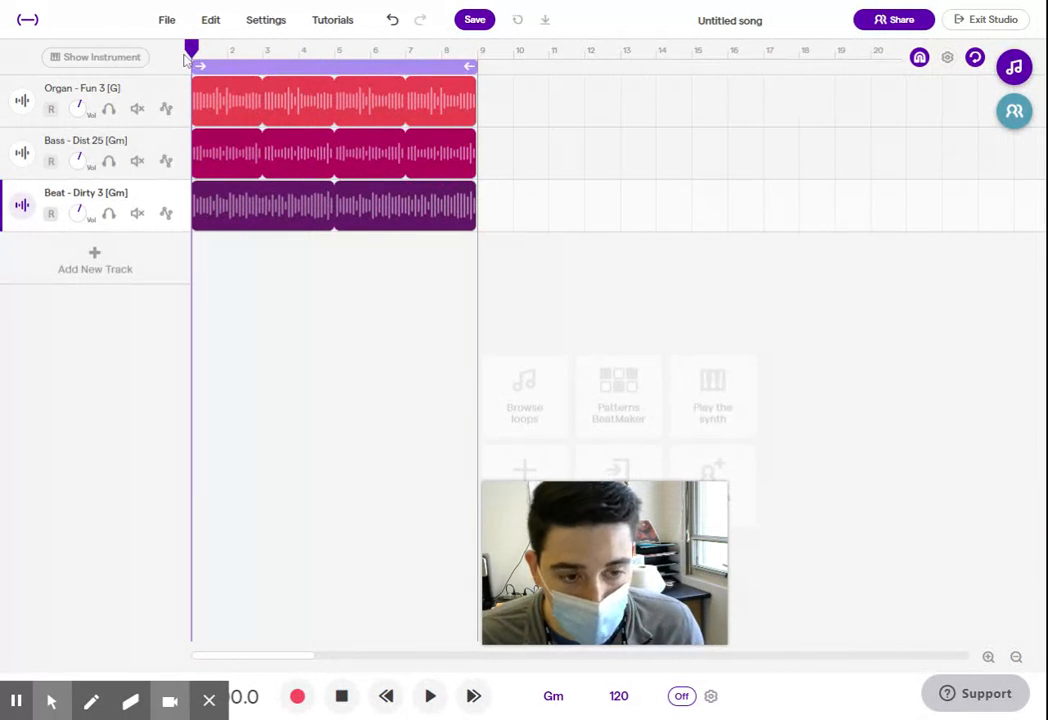
Step: Shift the Bass - Dist 25 loop one bar later to bar 2 and move it back to start at bar 1
left_click(362, 166)
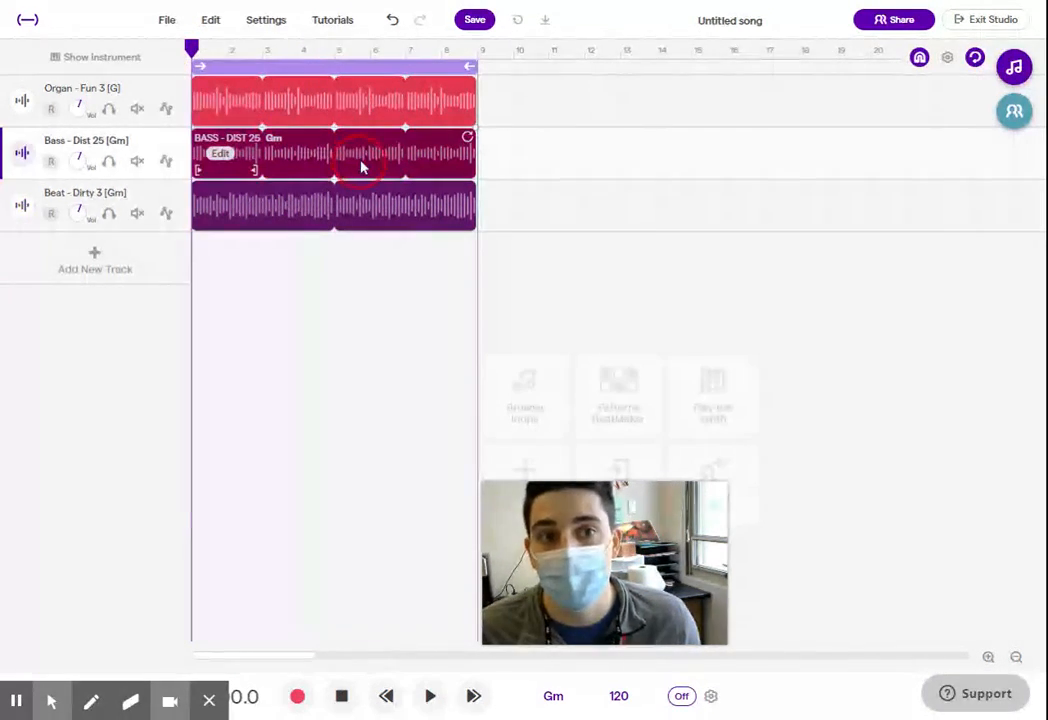
left_click_drag(369, 167, 379, 168)
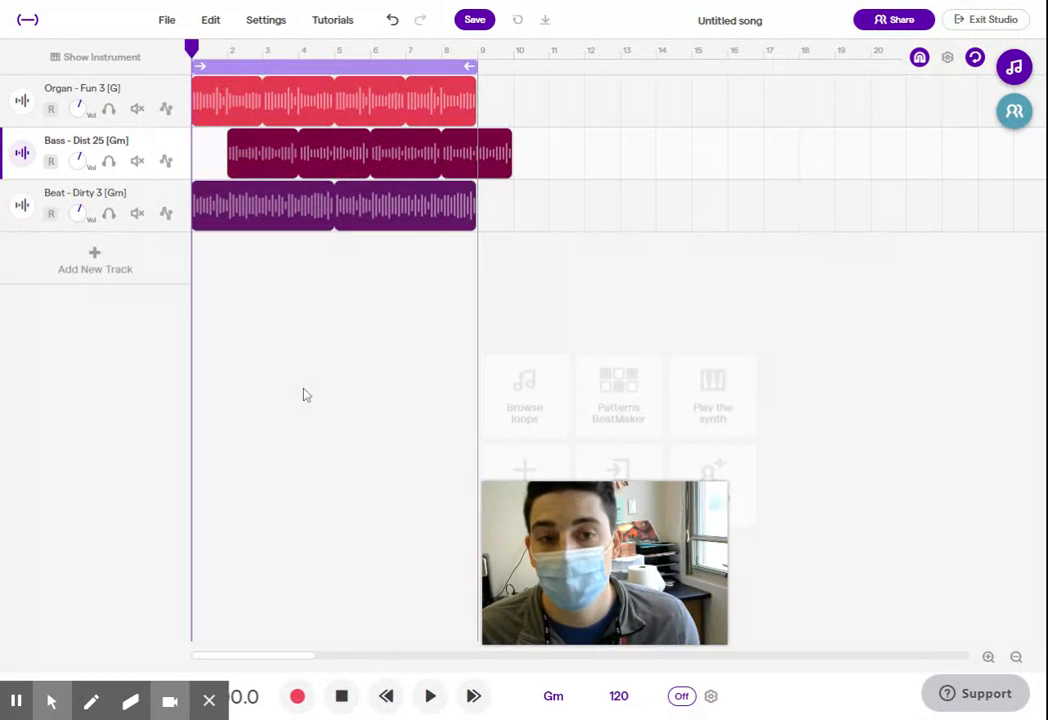
scroll(334, 187, "up", 2)
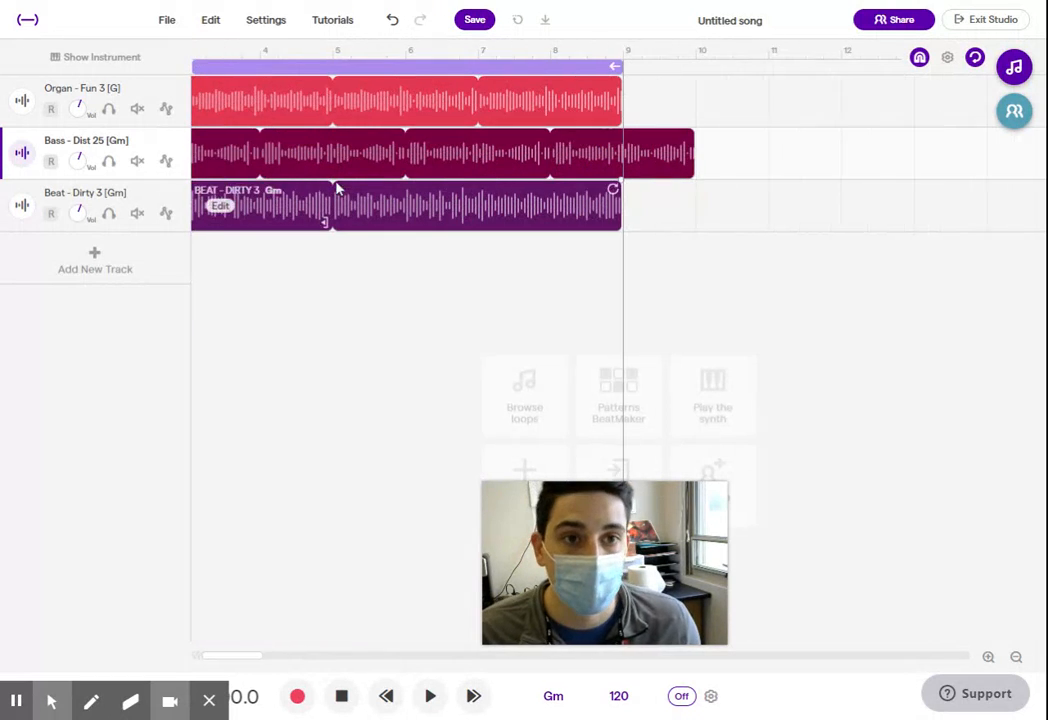
left_click_drag(573, 159, 515, 161)
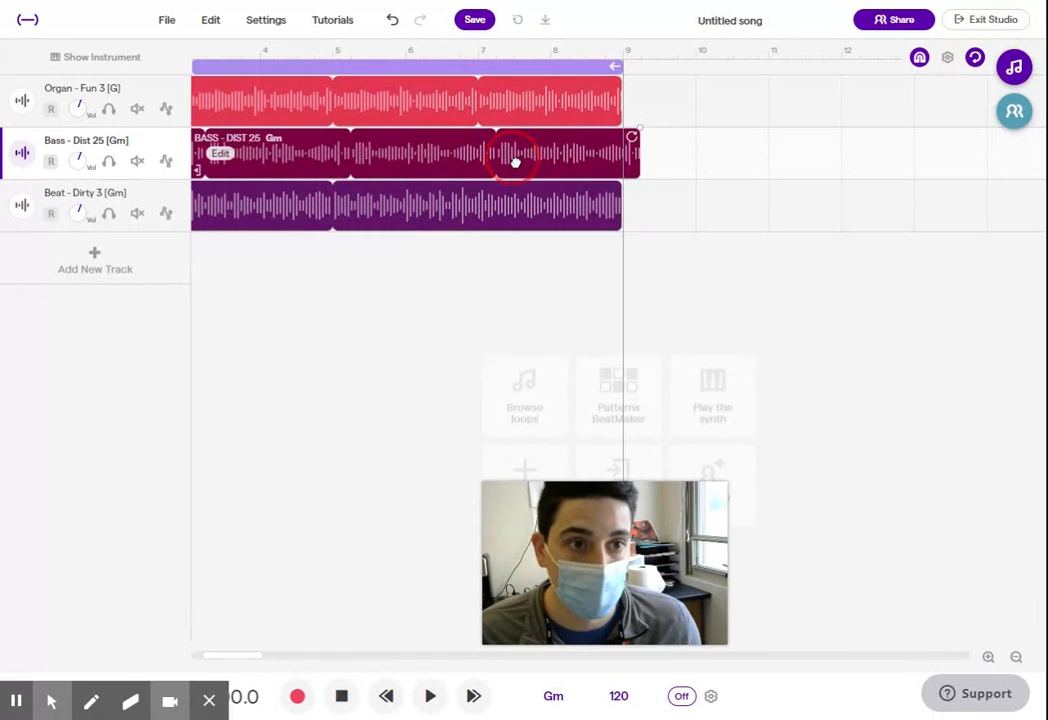
scroll(500, 206, "down", 4)
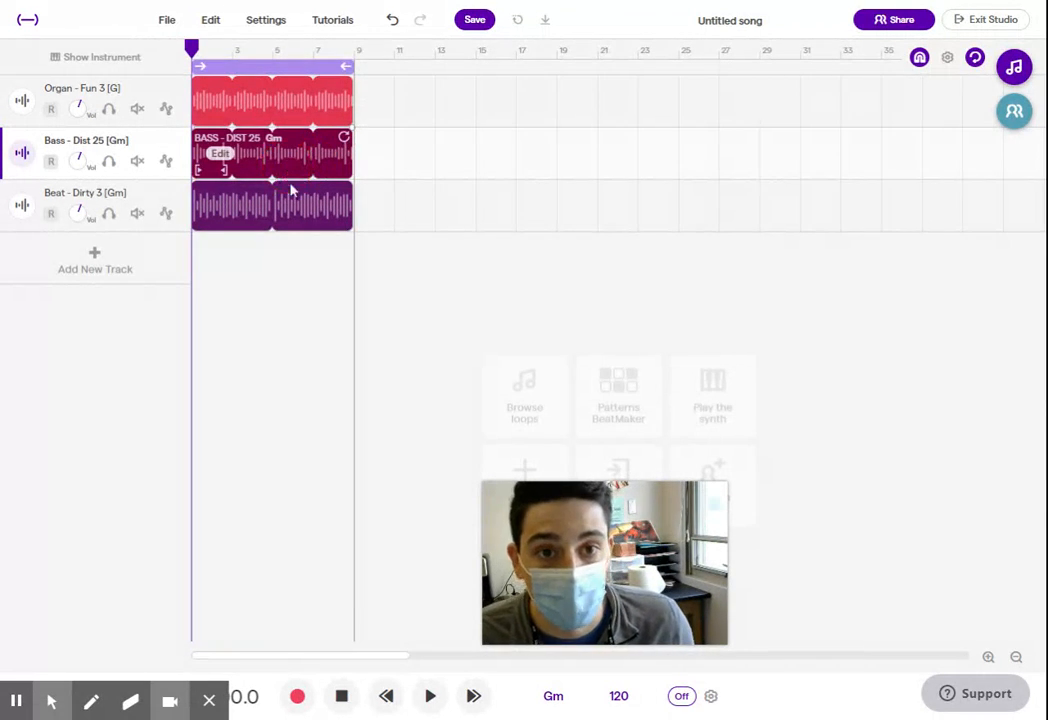
scroll(295, 208, "up", 2)
left_click_drag(296, 658, 278, 662)
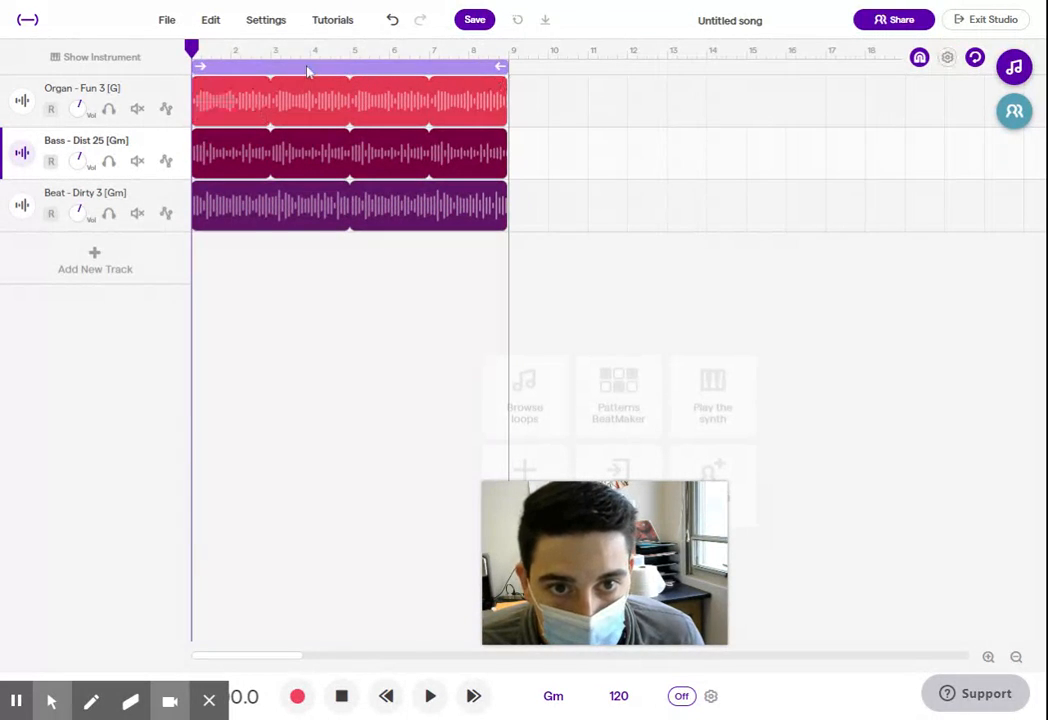
Step: Step the playhead through the first measures of the timeline and return it to the beginning of bar 1
left_click(201, 50)
left_click_drag(201, 50, 157, 44)
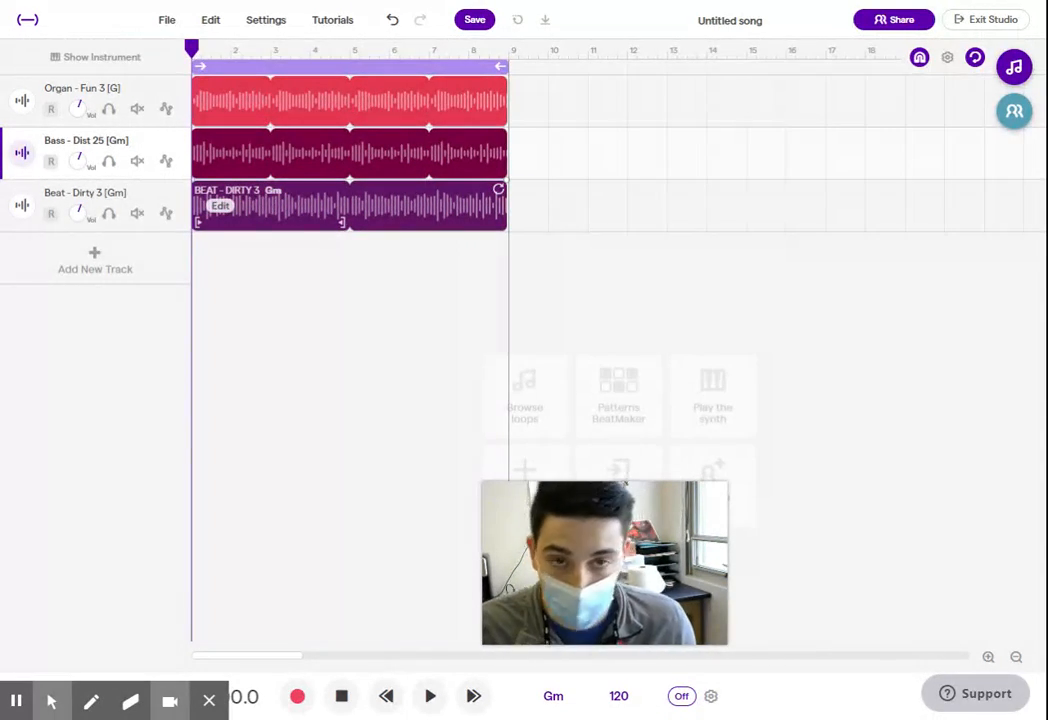
mouse_move(376, 101)
left_mouse_down()
mouse_move(400, 103)
mouse_move(383, 104)
left_mouse_up()
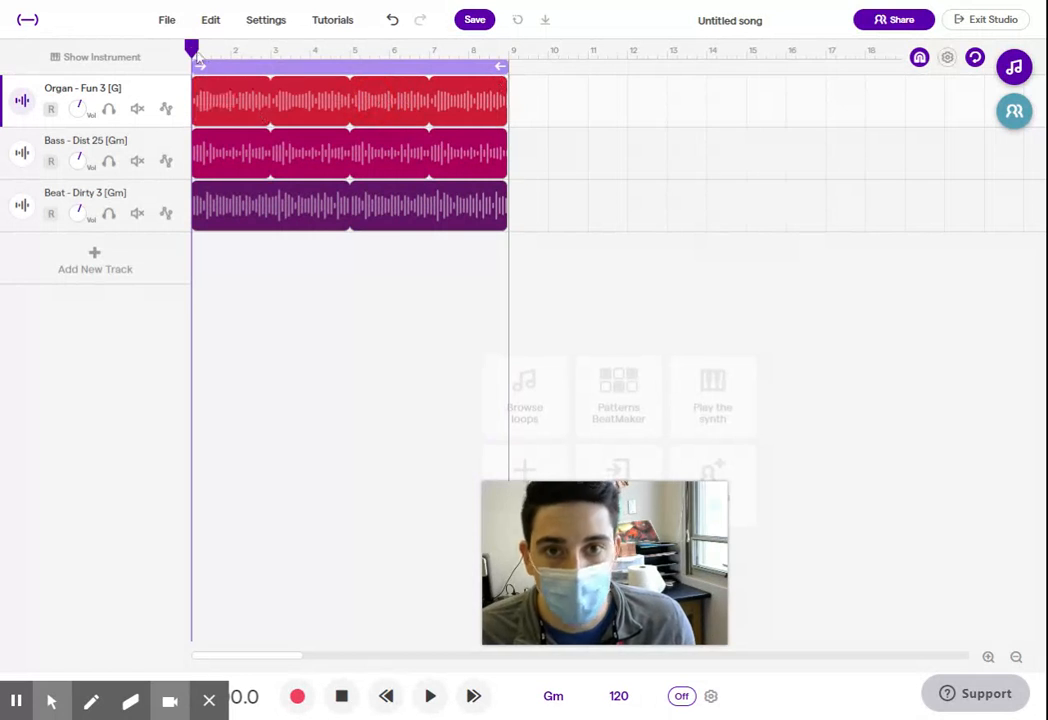
left_click(229, 55)
left_click(270, 50)
left_click(310, 52)
left_click(356, 59)
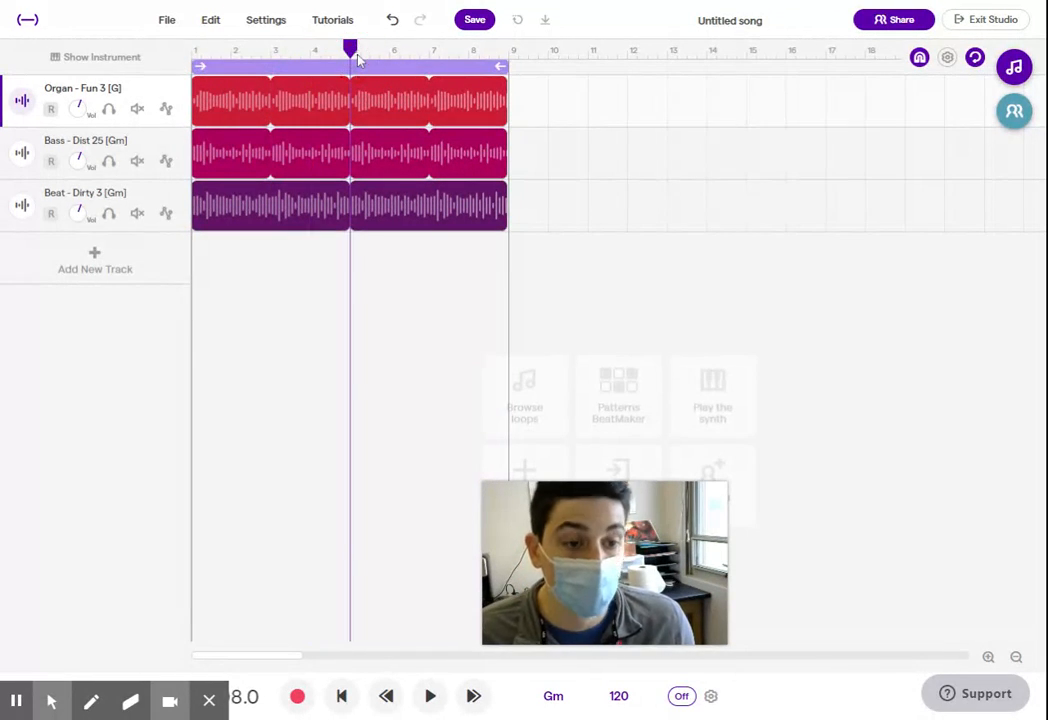
left_click(391, 62)
left_click(202, 60)
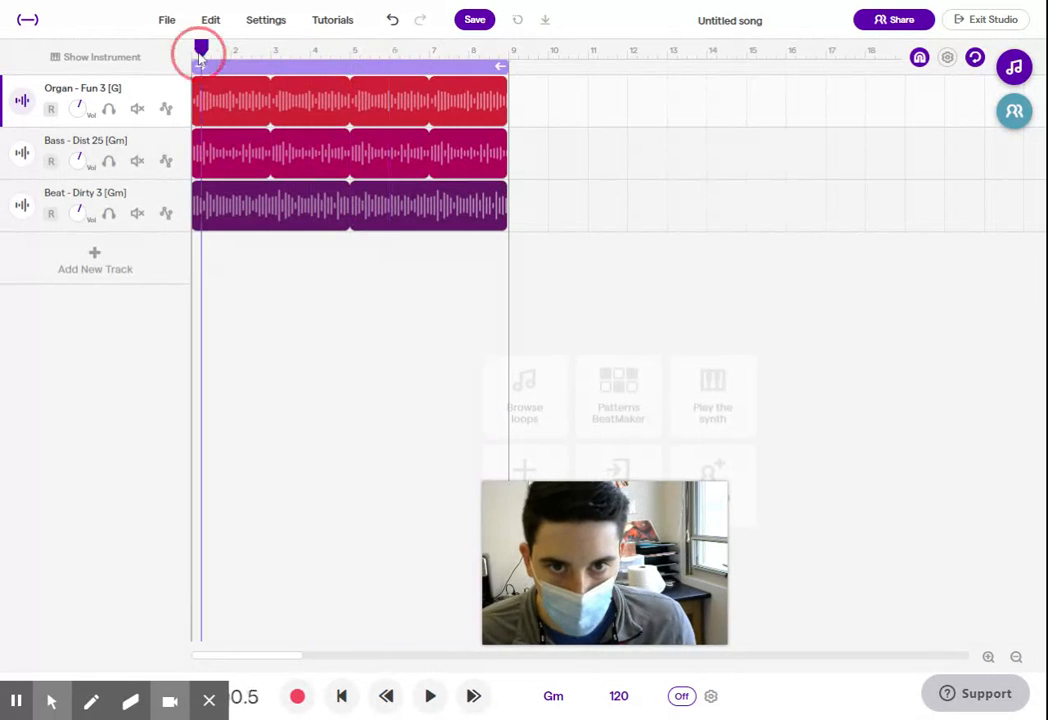
left_click(193, 58)
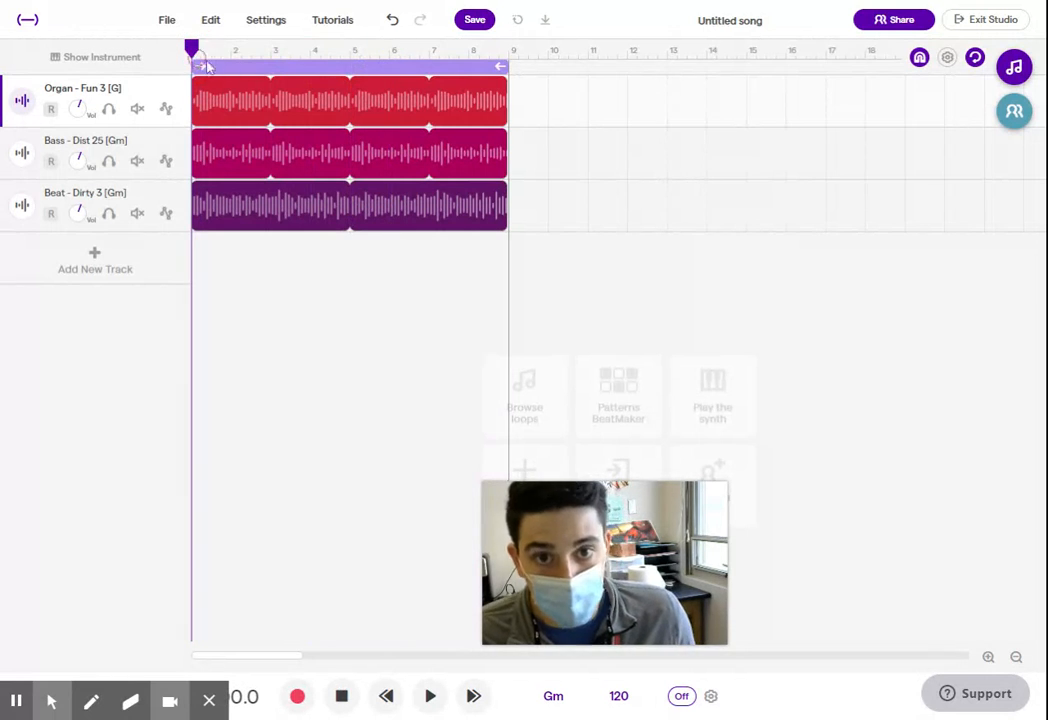
Step: Turn off cycle looping for bars 1 to 9 and play the song past the end of the loops
left_click(268, 69)
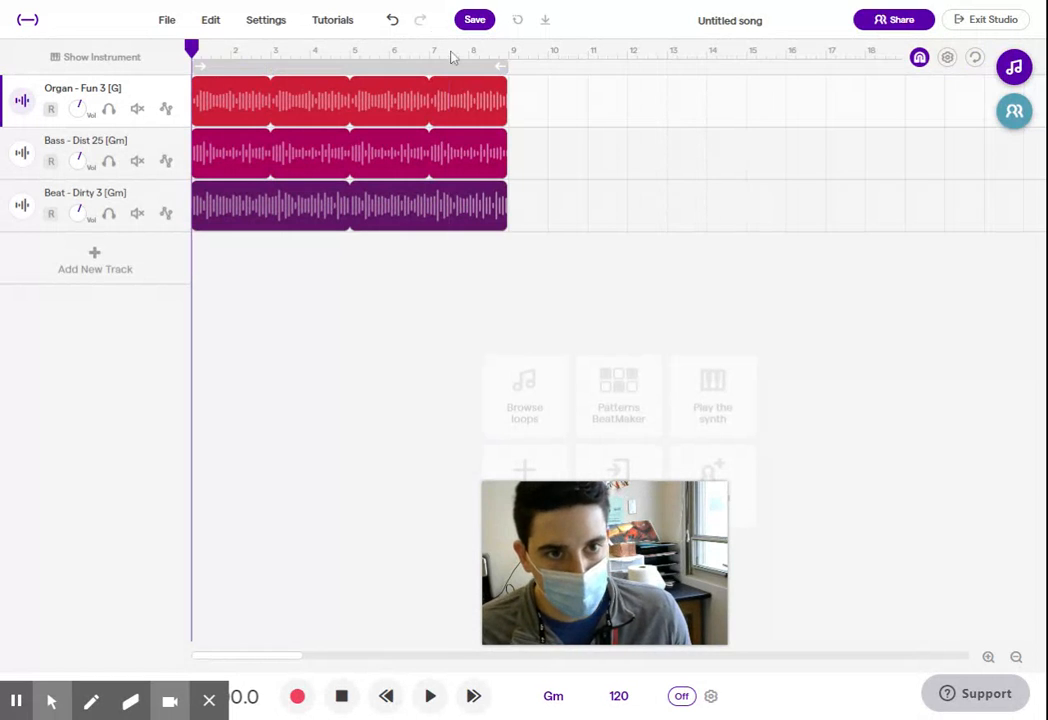
left_click(451, 57)
left_click(430, 695)
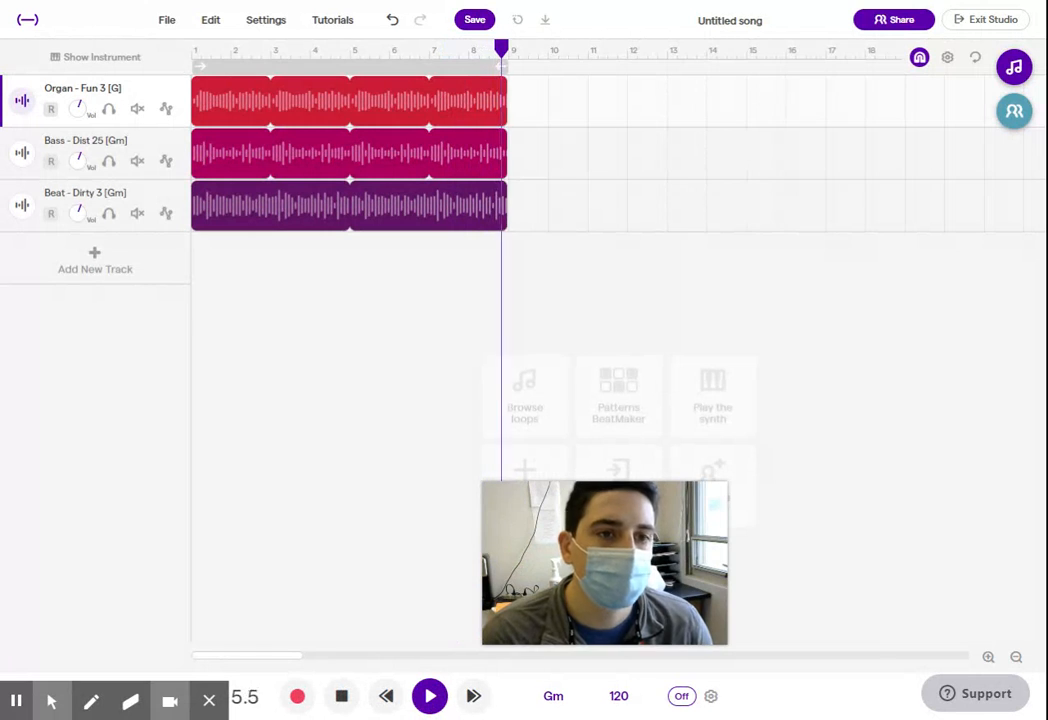
left_click(341, 695)
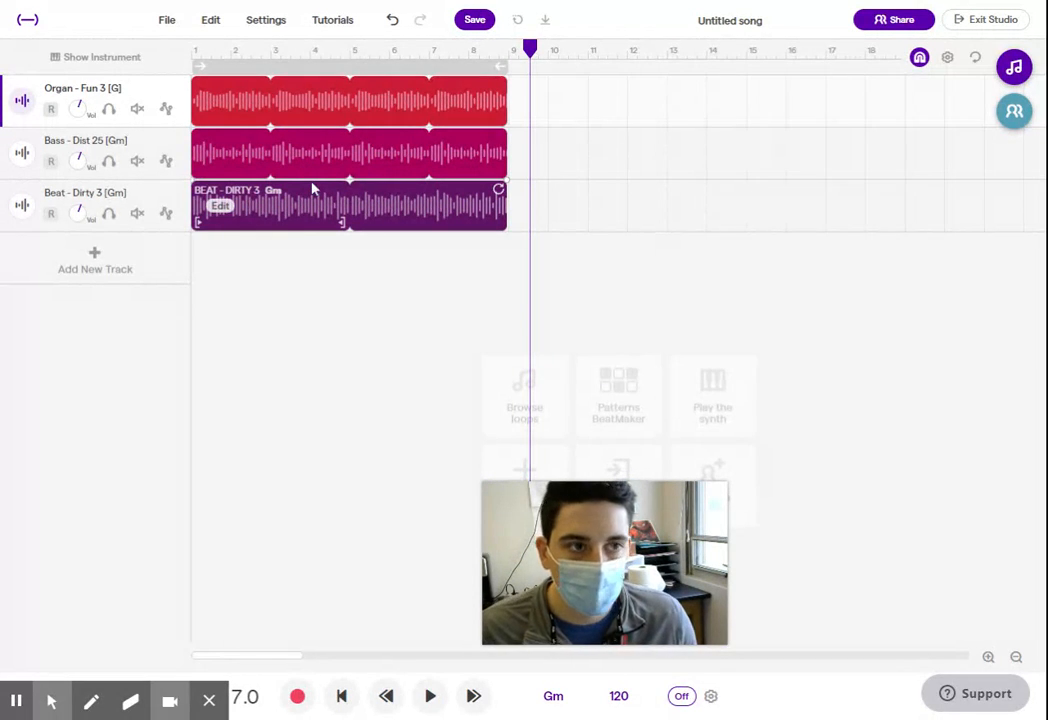
Step: Search the loop library for "ORGAN FUN 3" to locate the first track's loop, and close the library
left_click(1014, 68)
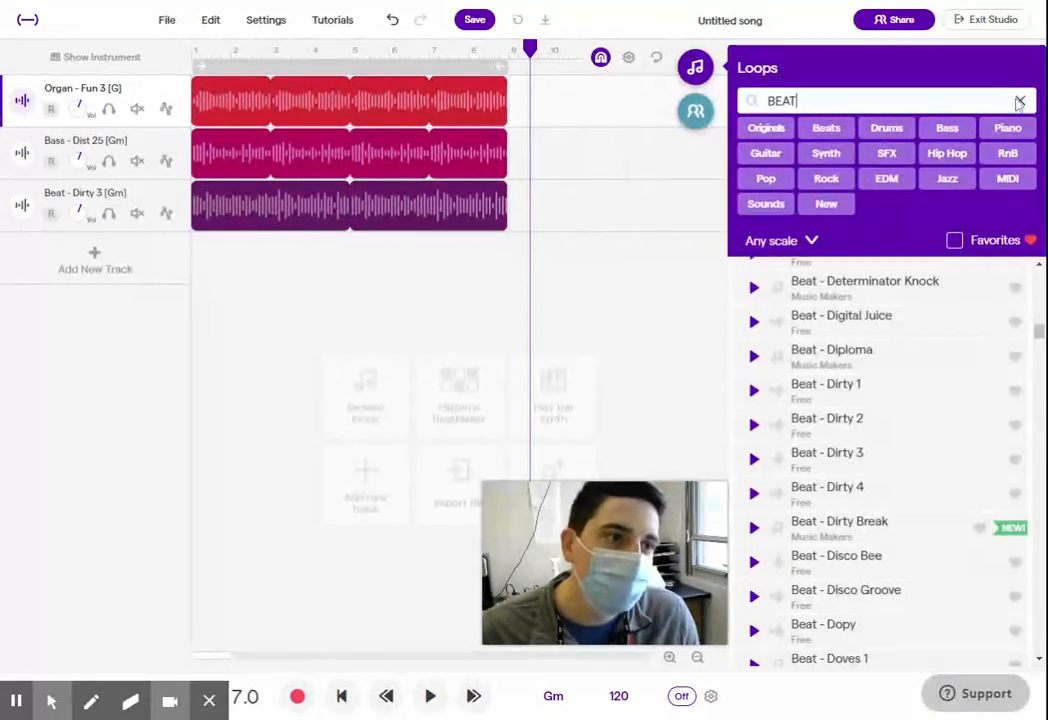
left_click(1020, 99)
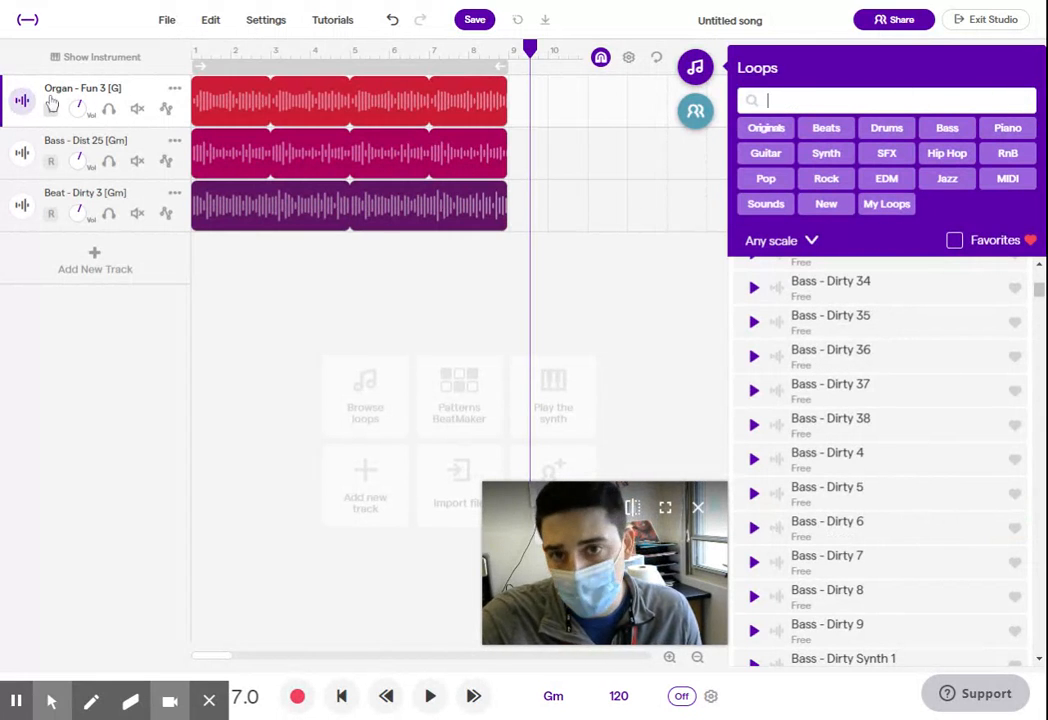
type("ORGA")
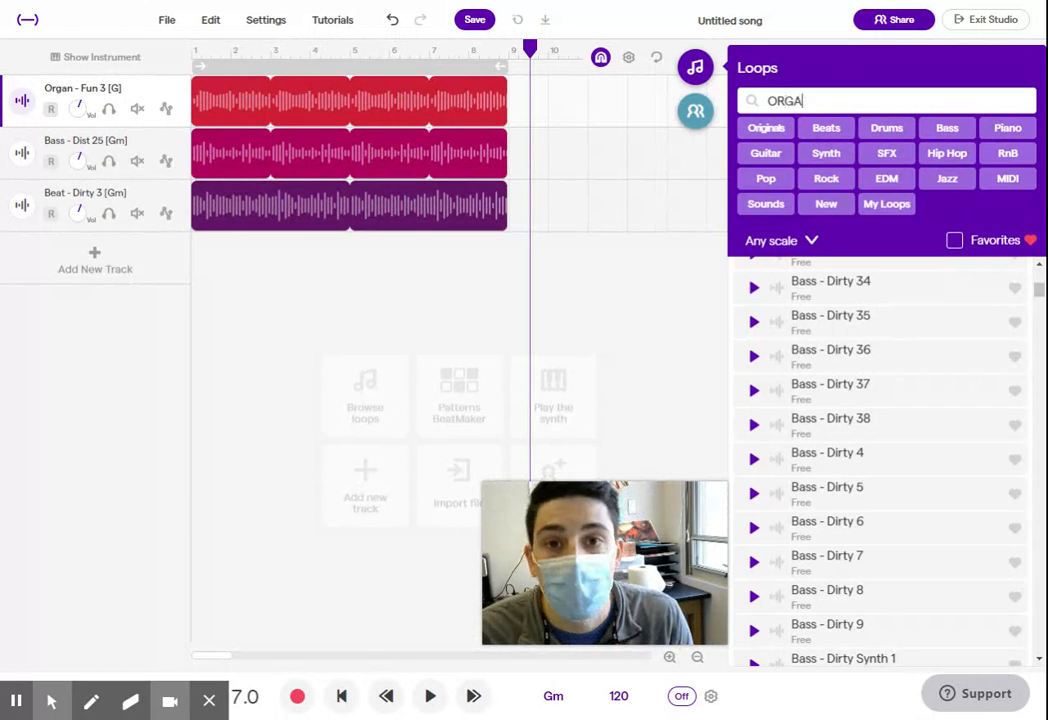
type("N FUN 3")
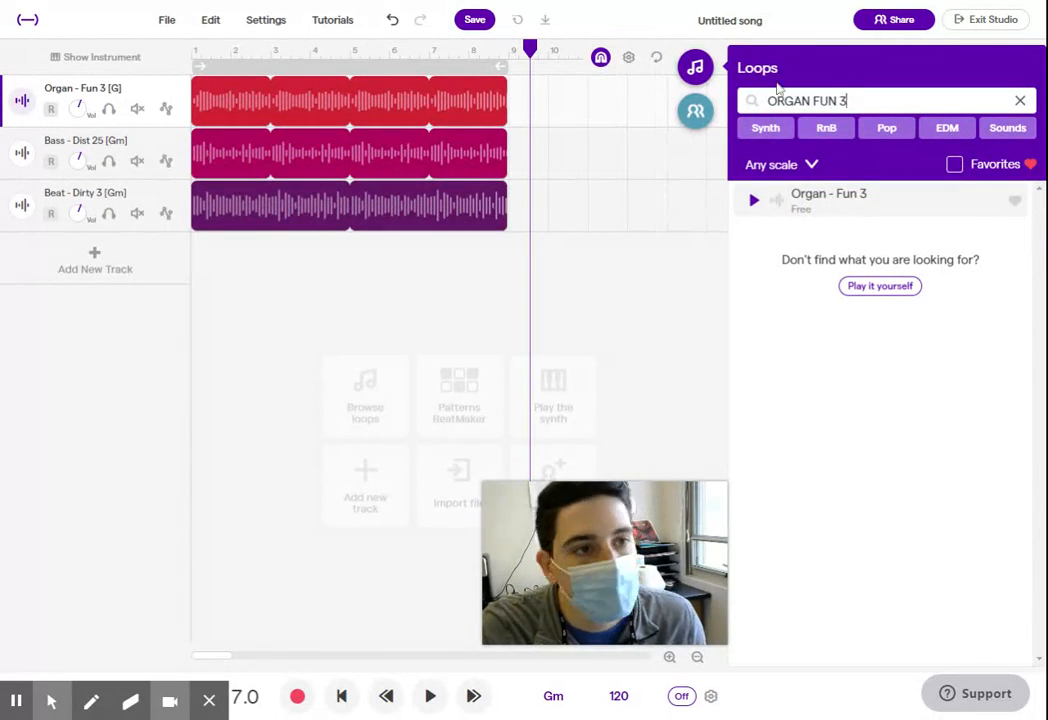
left_click(696, 68)
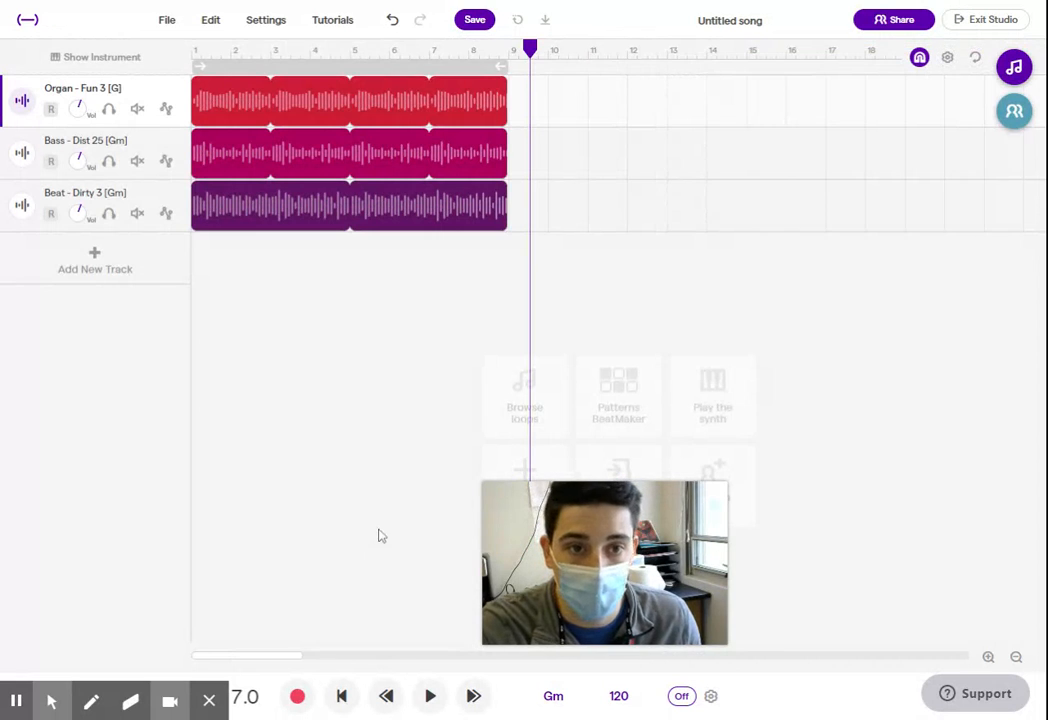
Step: Place the playhead at bar 9, where the three loops end
left_click_drag(531, 50, 511, 53)
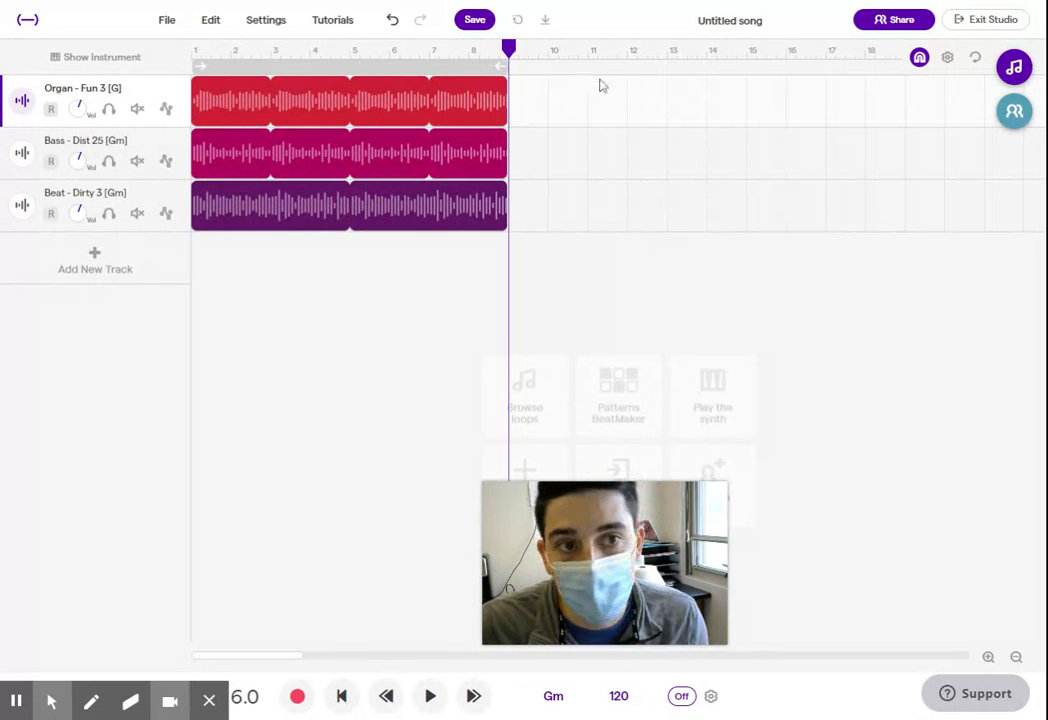
Step: Practise selecting the organ, bass and beat regions together with a selection box started from different corners around them
left_click_drag(604, 92, 493, 222)
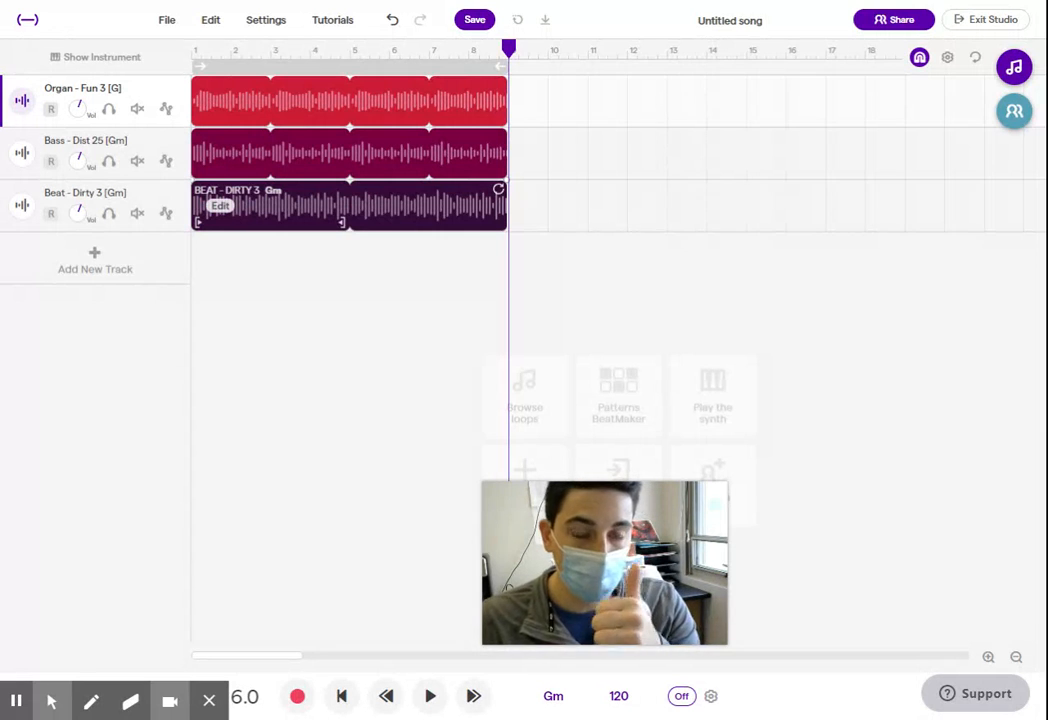
left_click(566, 91)
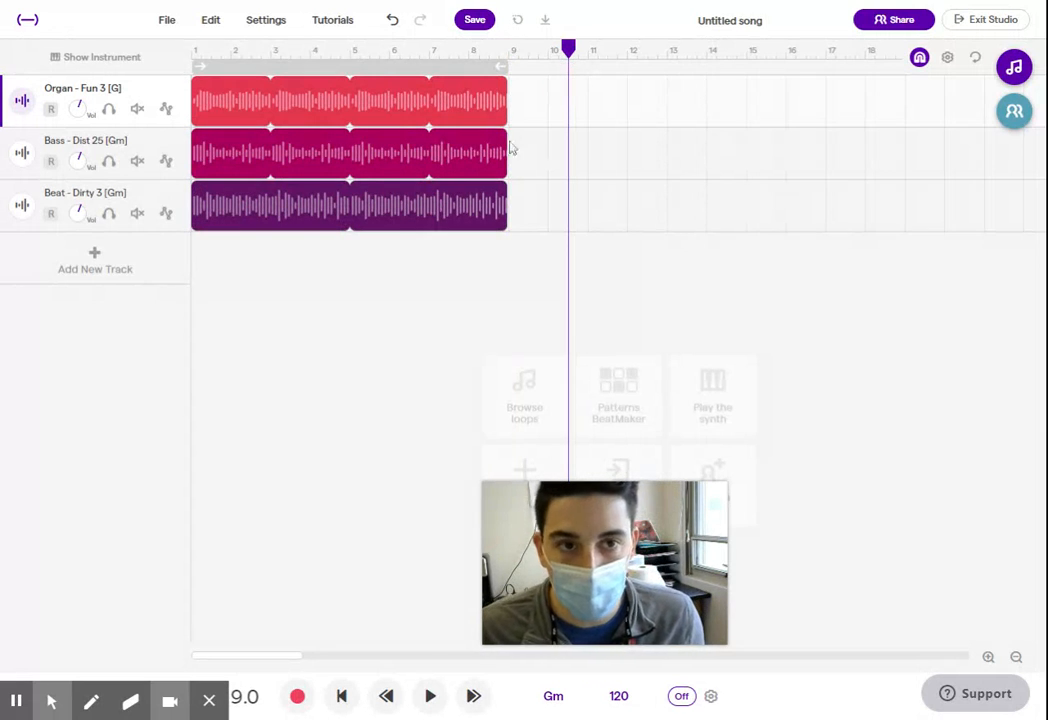
left_click_drag(605, 154, 434, 257)
left_click_drag(612, 156, 421, 66)
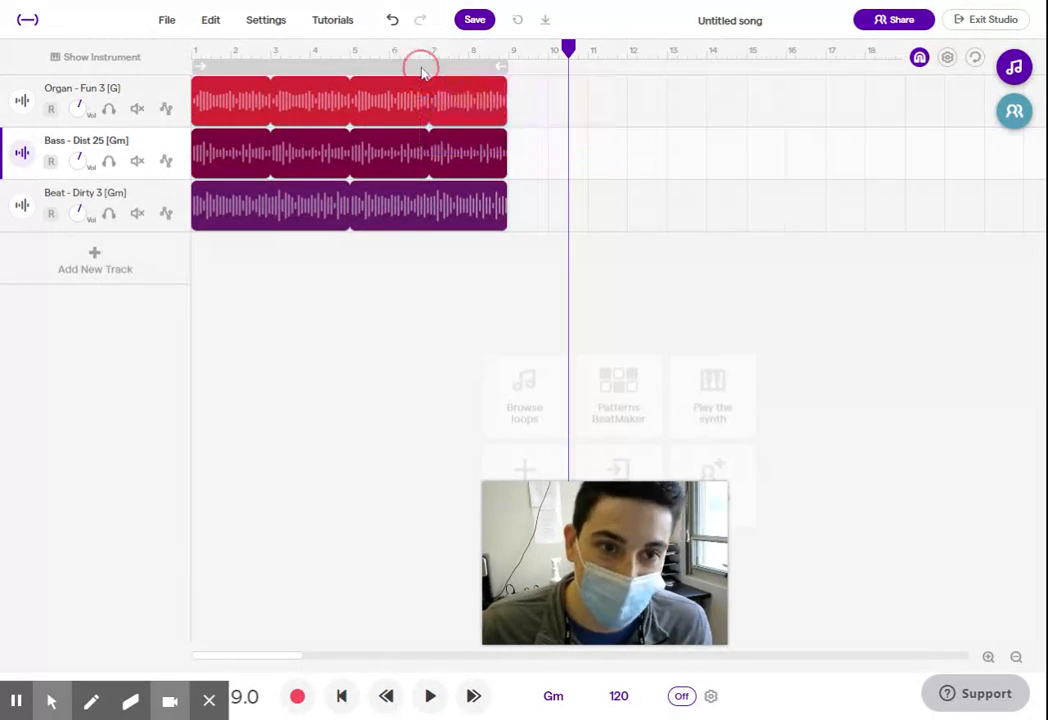
left_click_drag(593, 90, 480, 235)
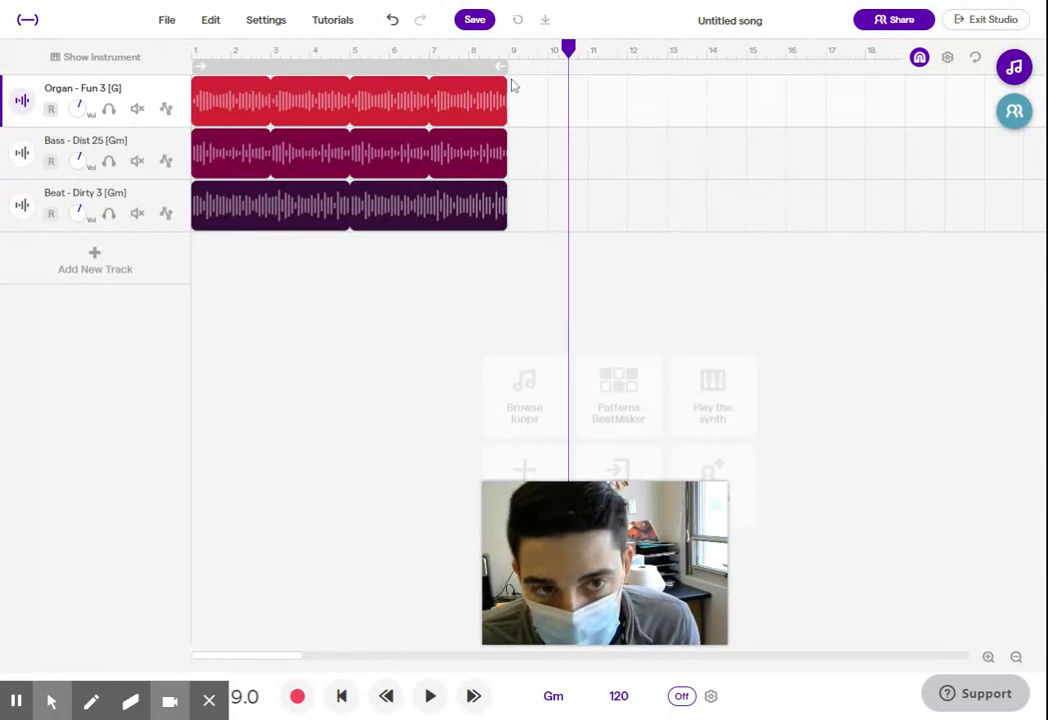
left_click_drag(512, 81, 204, 84)
left_click(195, 222)
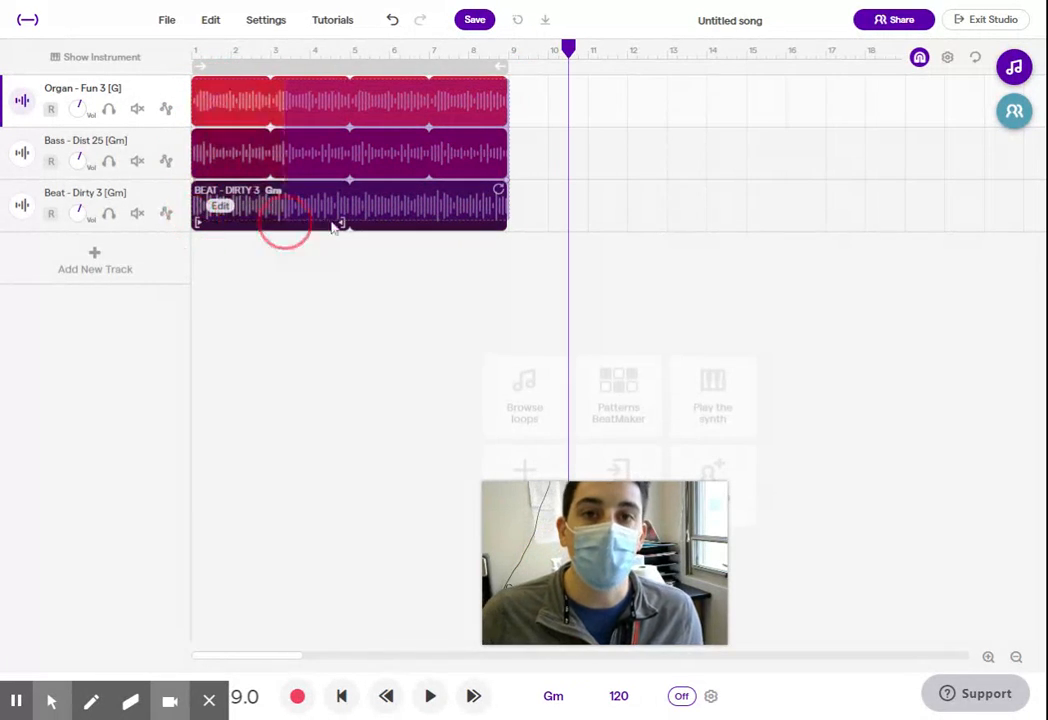
Step: Select the organ, bass and beat regions in bars 1 to 8 together and copy them
left_click(434, 80)
left_click_drag(434, 80, 475, 228)
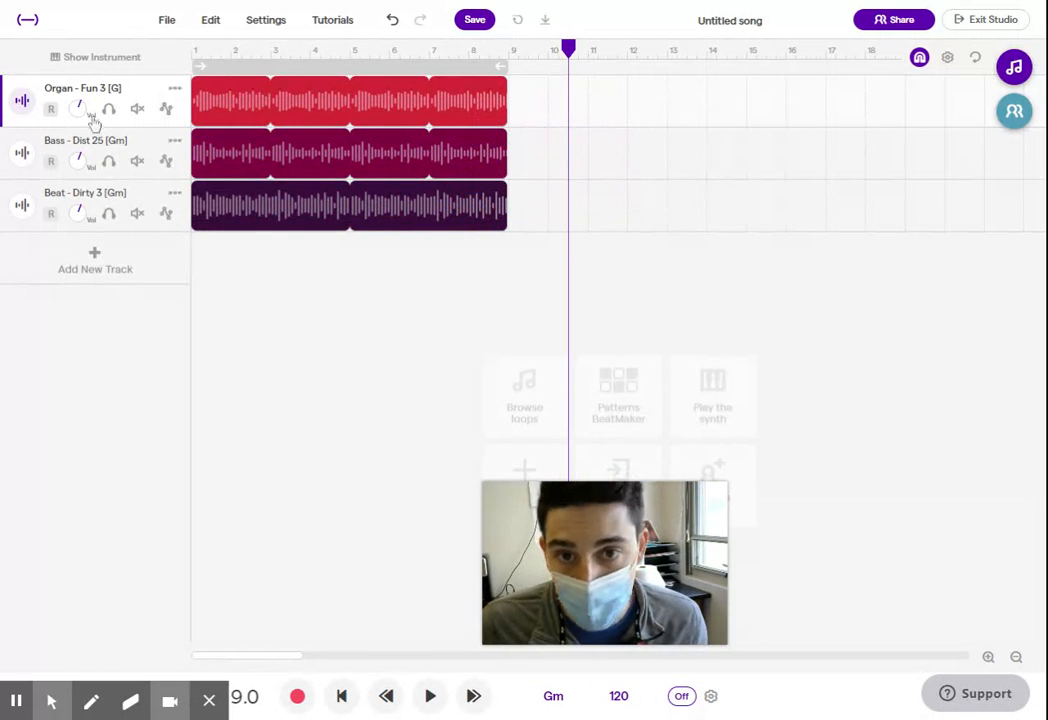
left_click_drag(515, 88, 441, 228)
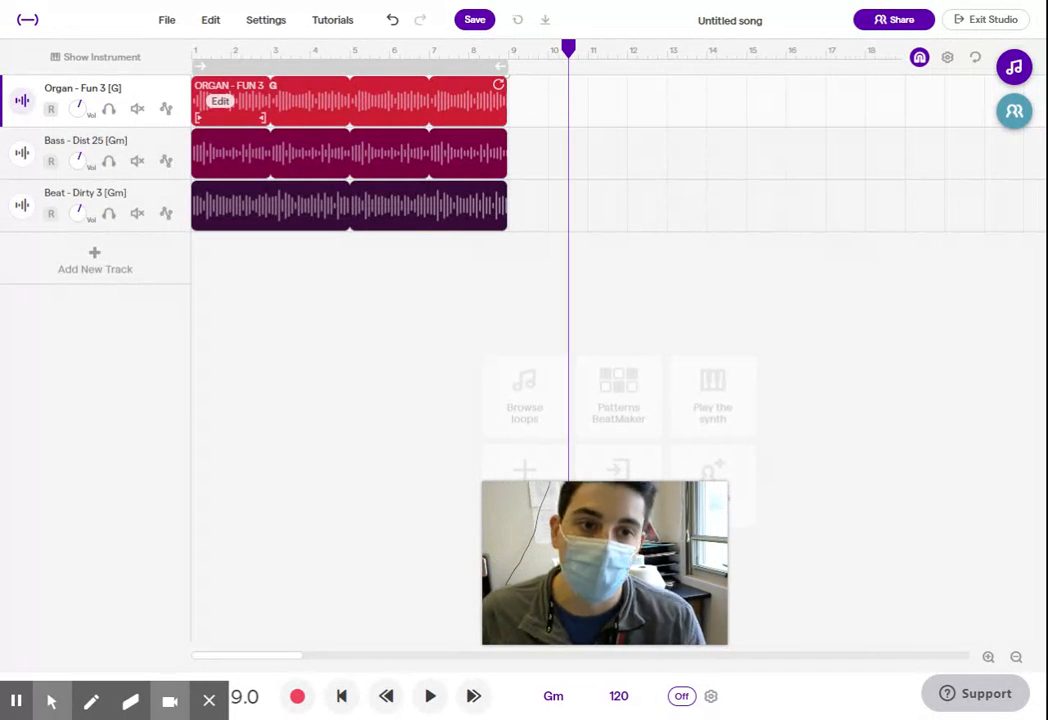
right_click(410, 90)
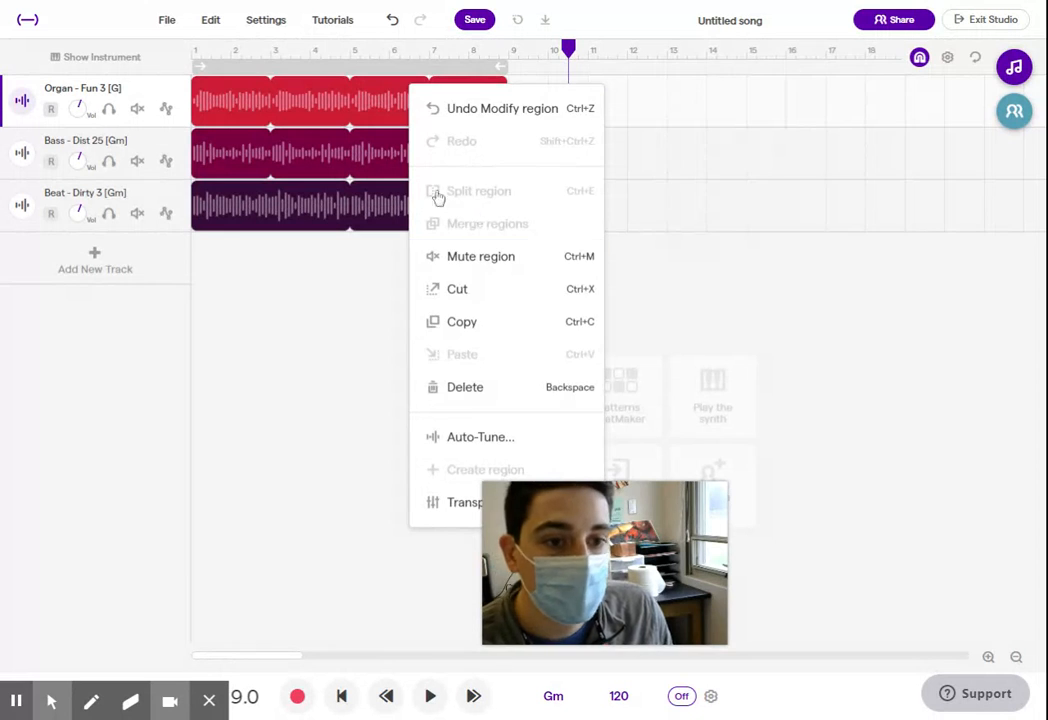
left_click(470, 330)
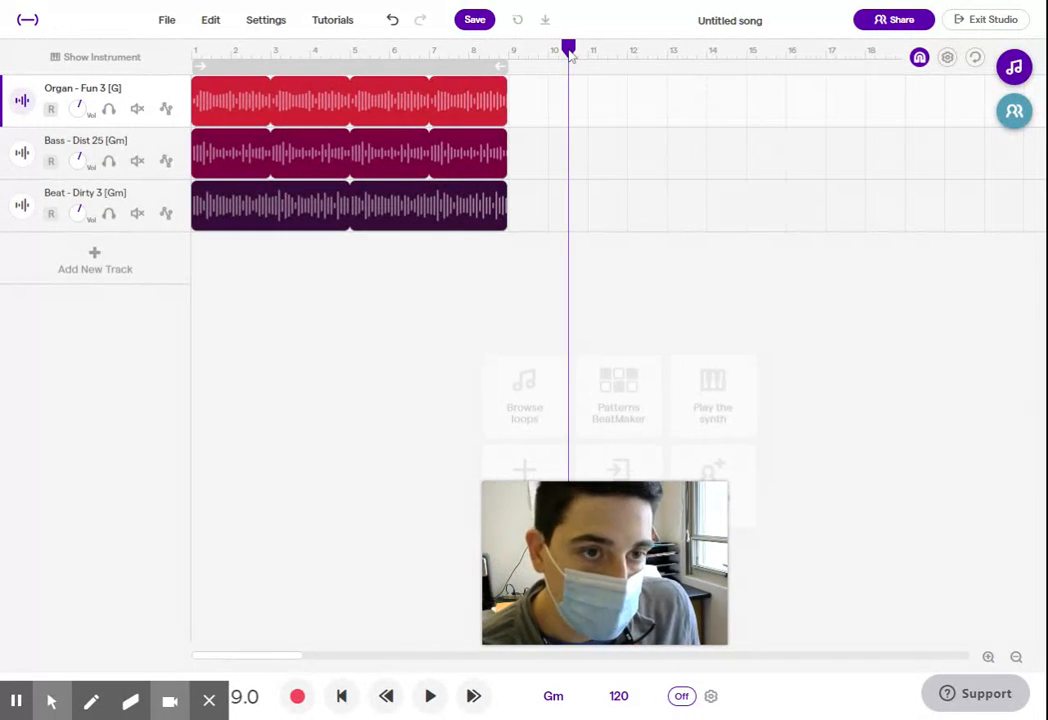
Step: Paste the copied organ, bass and beat regions at bar 9, directly after the originals
left_click_drag(571, 55, 818, 128)
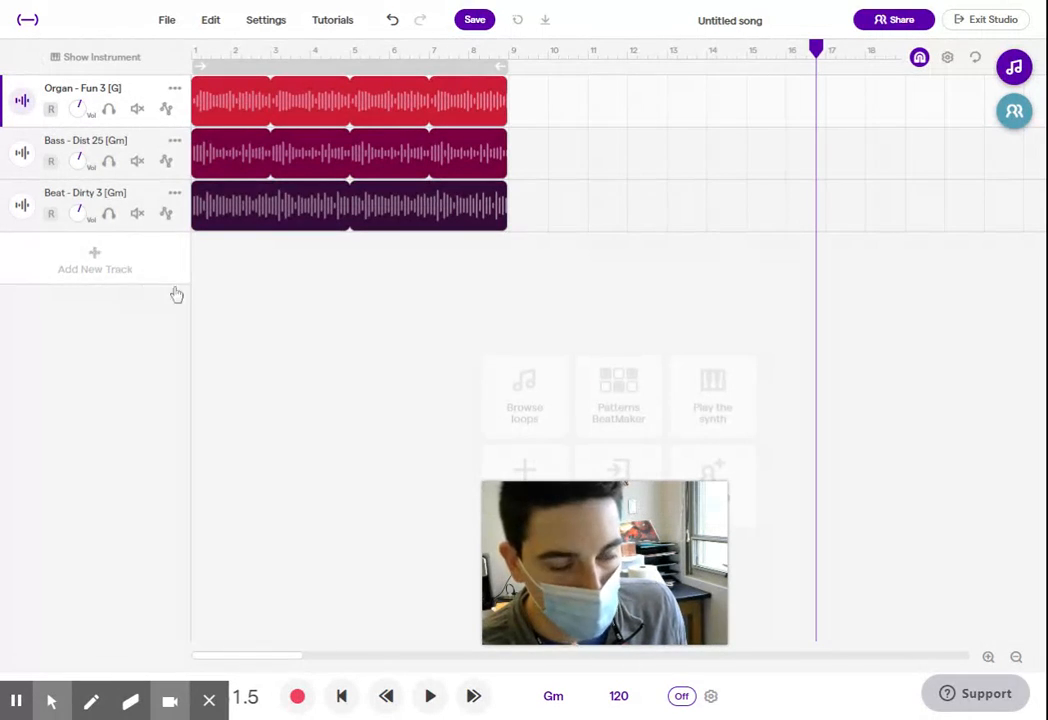
left_click_drag(818, 52, 508, 46)
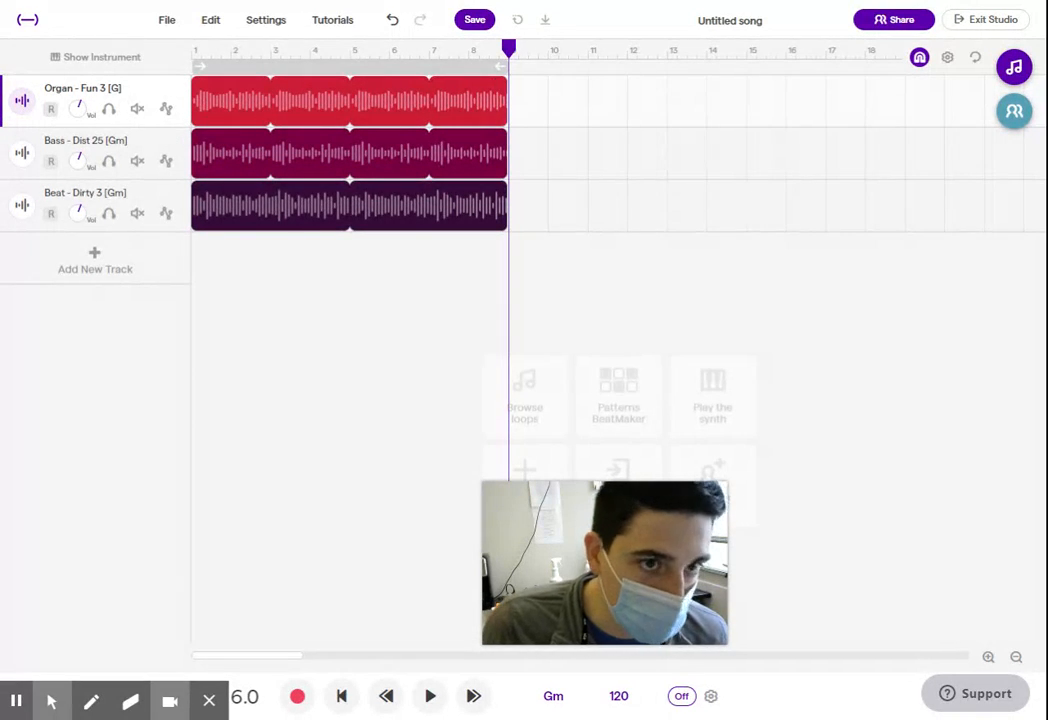
right_click(524, 112)
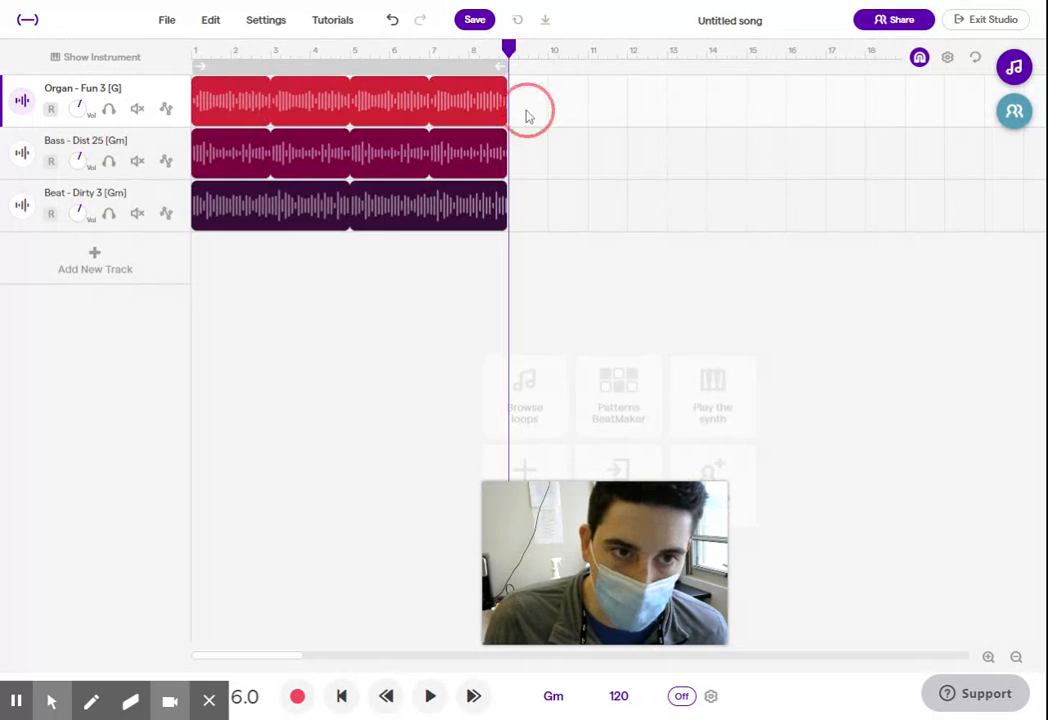
left_click(621, 380)
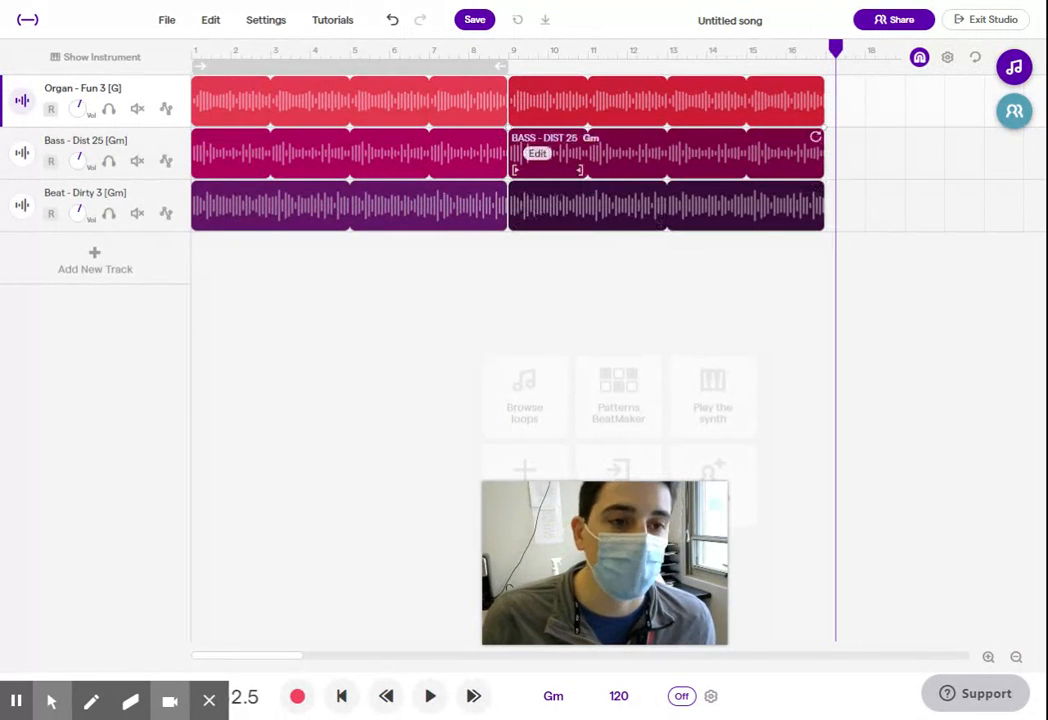
Step: Deselect the pasted regions and place the playhead at bar 17, where they end
left_click_drag(836, 47, 824, 48)
left_click(902, 190)
left_click(826, 47)
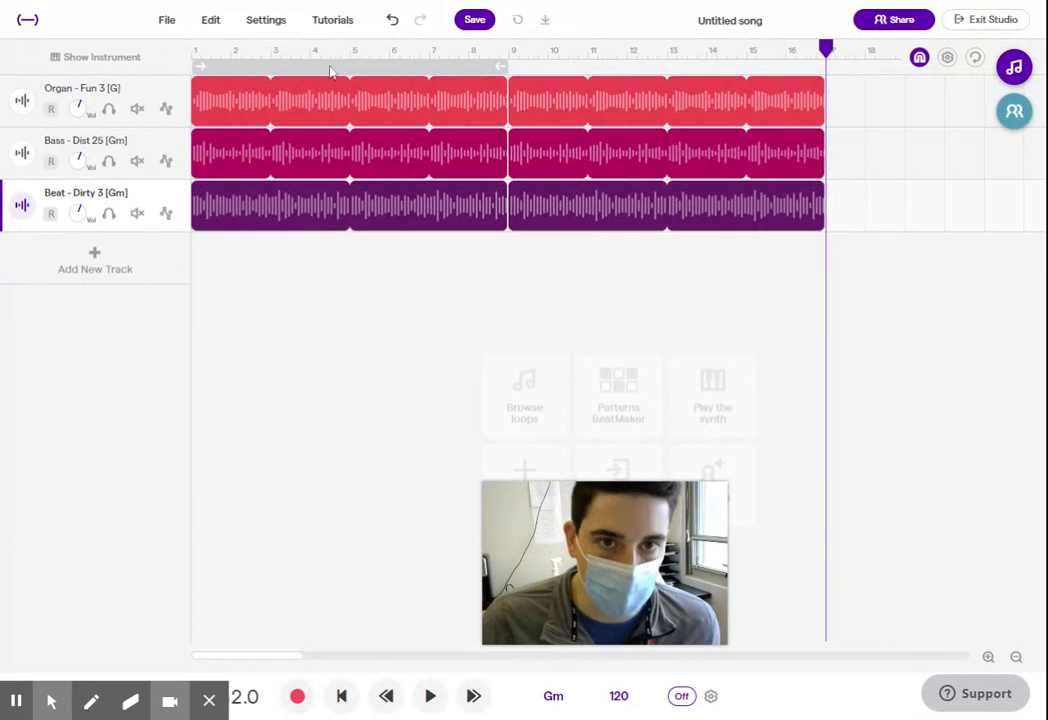
Step: Return the playhead to the start of bar 1, play the beginning of the song and stop
left_click_drag(825, 47, 193, 112)
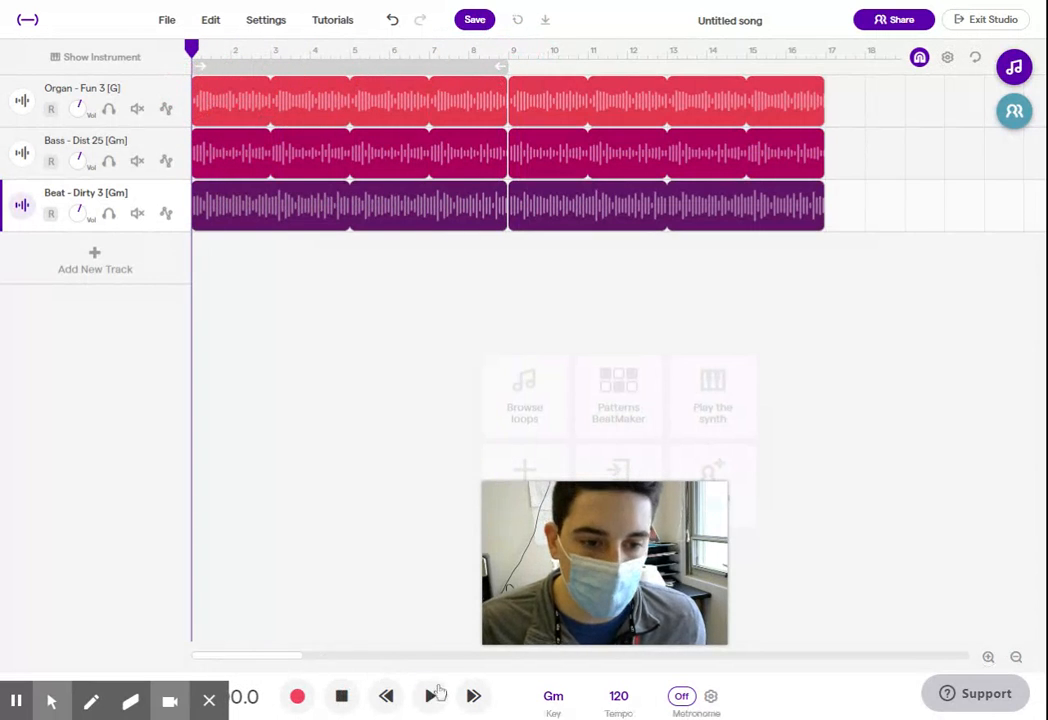
left_click(431, 696)
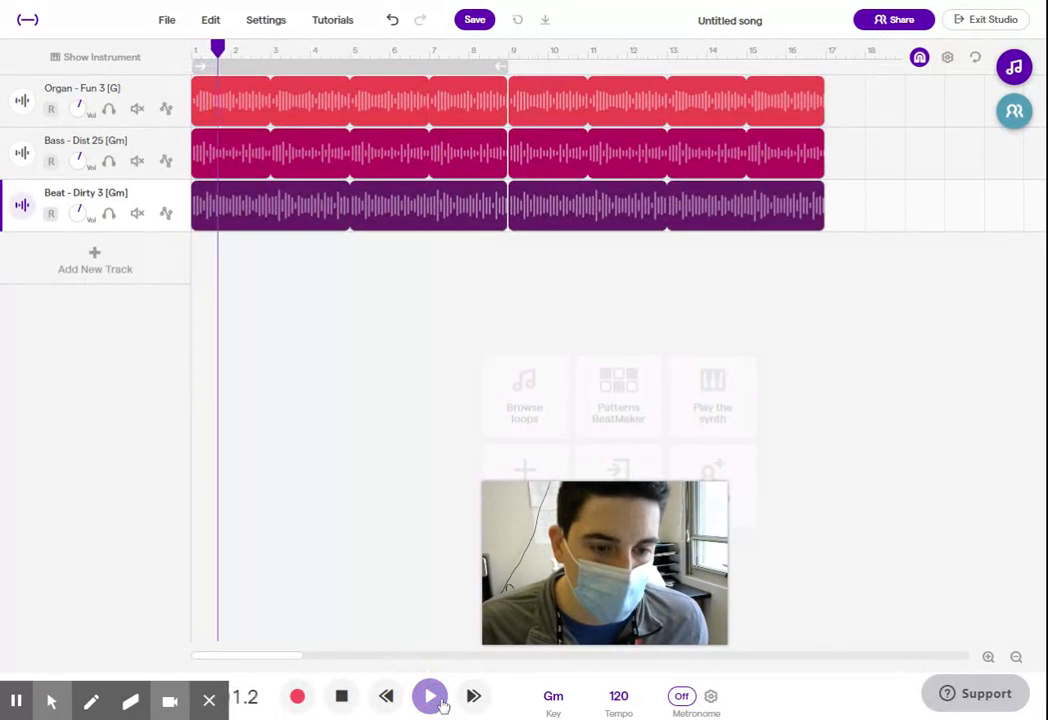
left_click(341, 696)
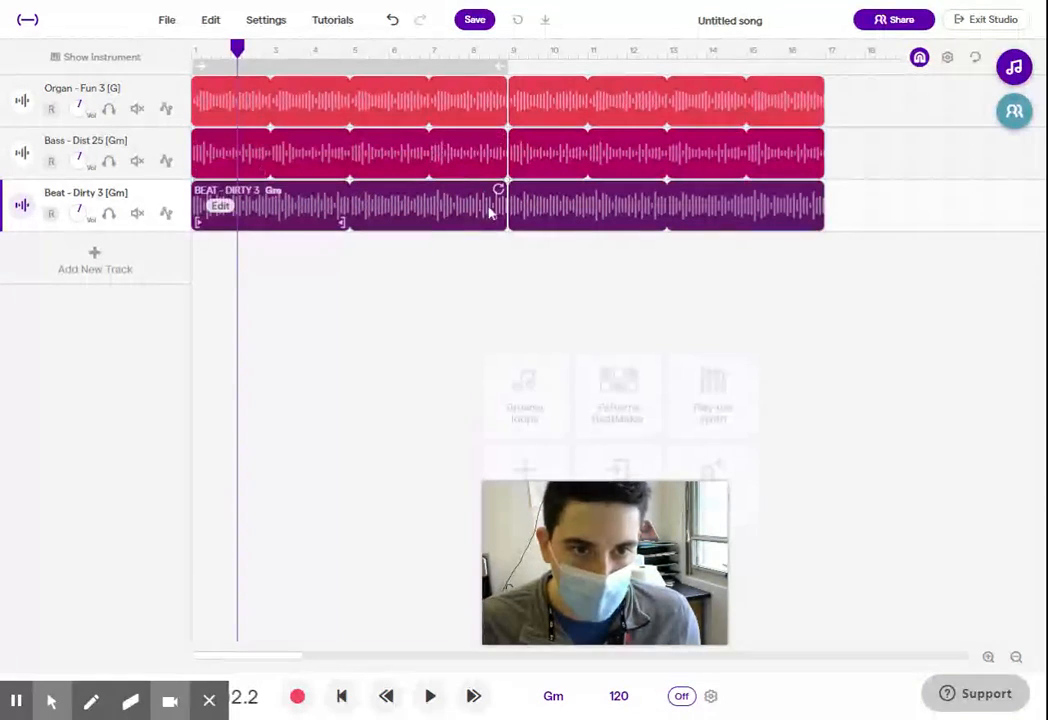
Step: Delete the first region on the beat track, covering bars 1 to 8
left_click(304, 229)
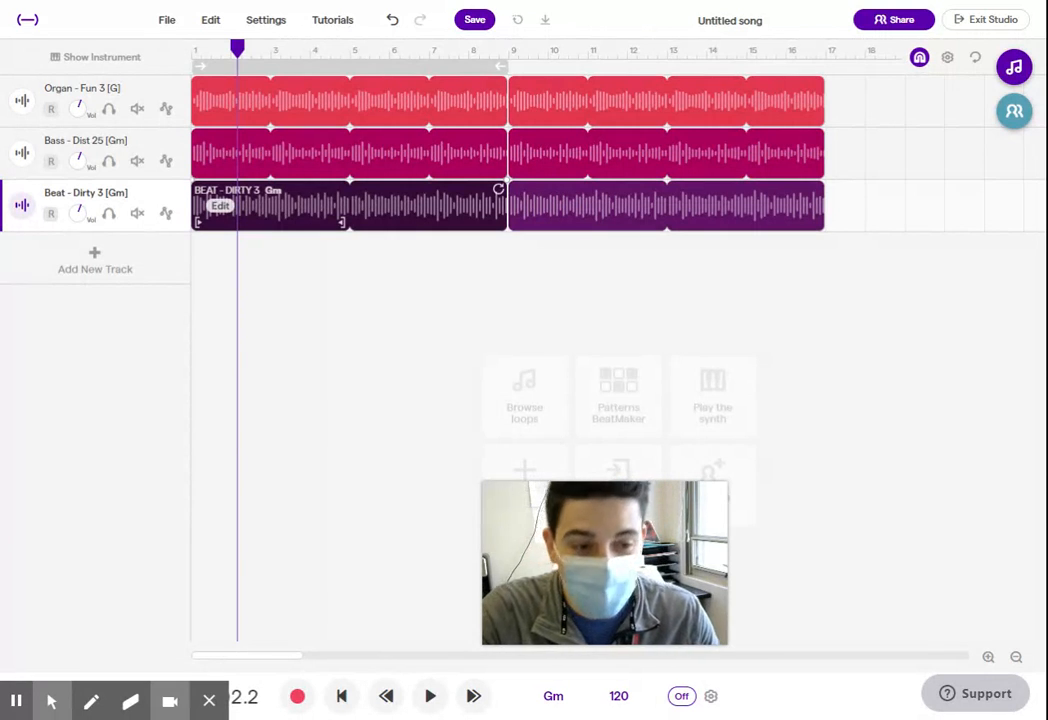
key("Delete")
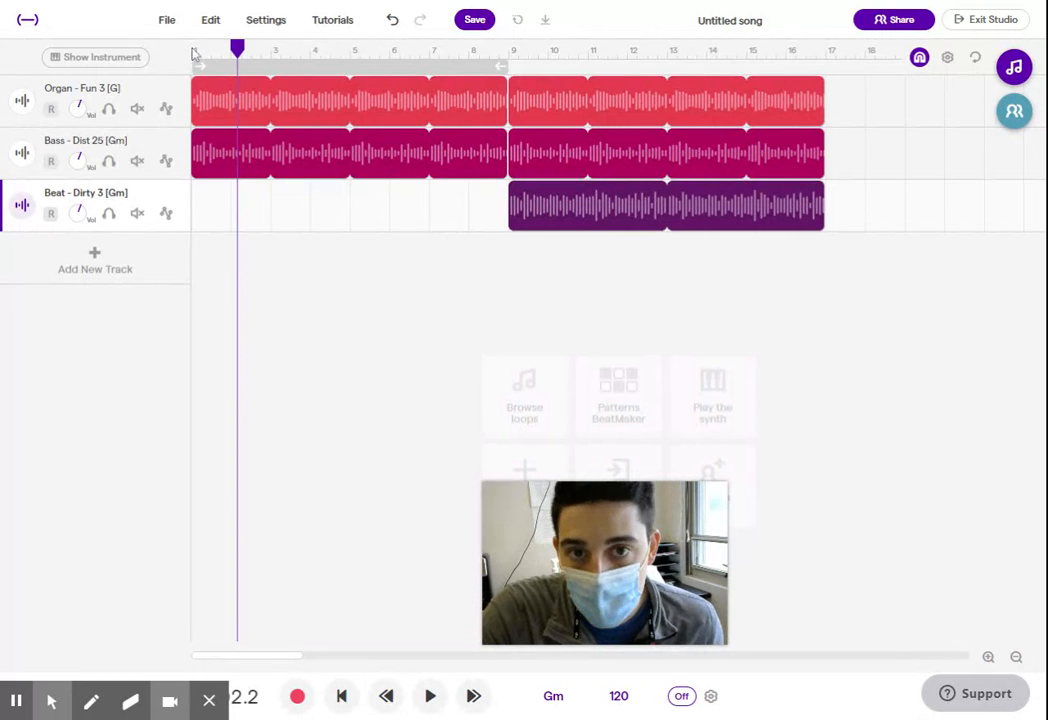
Step: Play the song from bar 1, skip ahead to bar 8 to hear the beat enter at bar 9, and stop
left_click(194, 48)
left_click(430, 696)
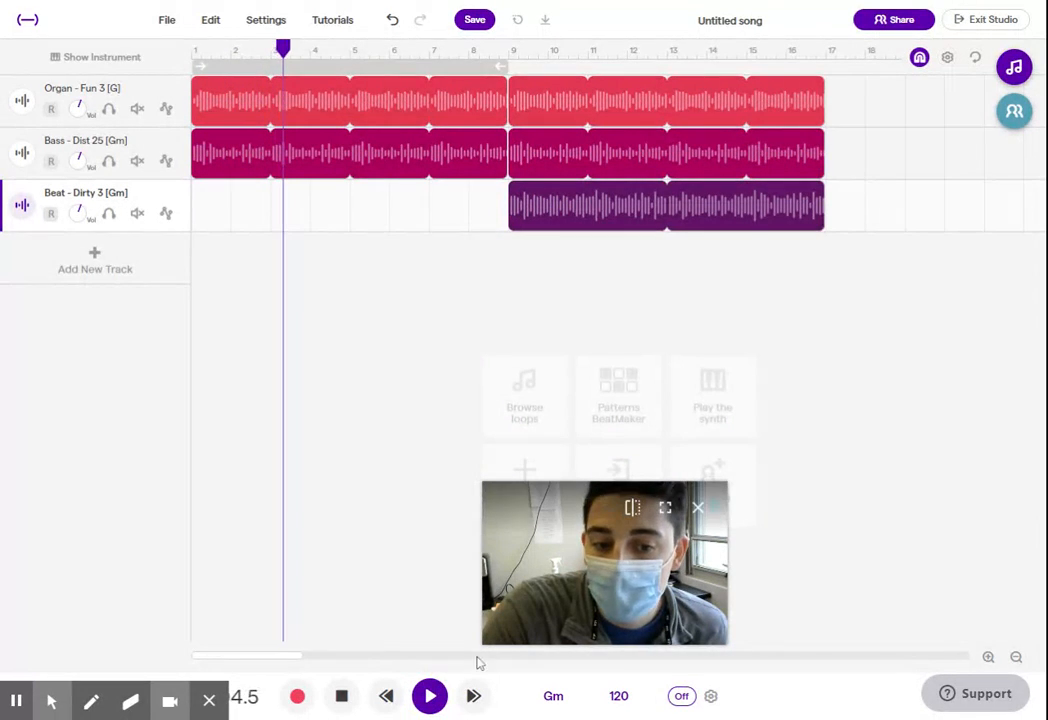
left_click(480, 93)
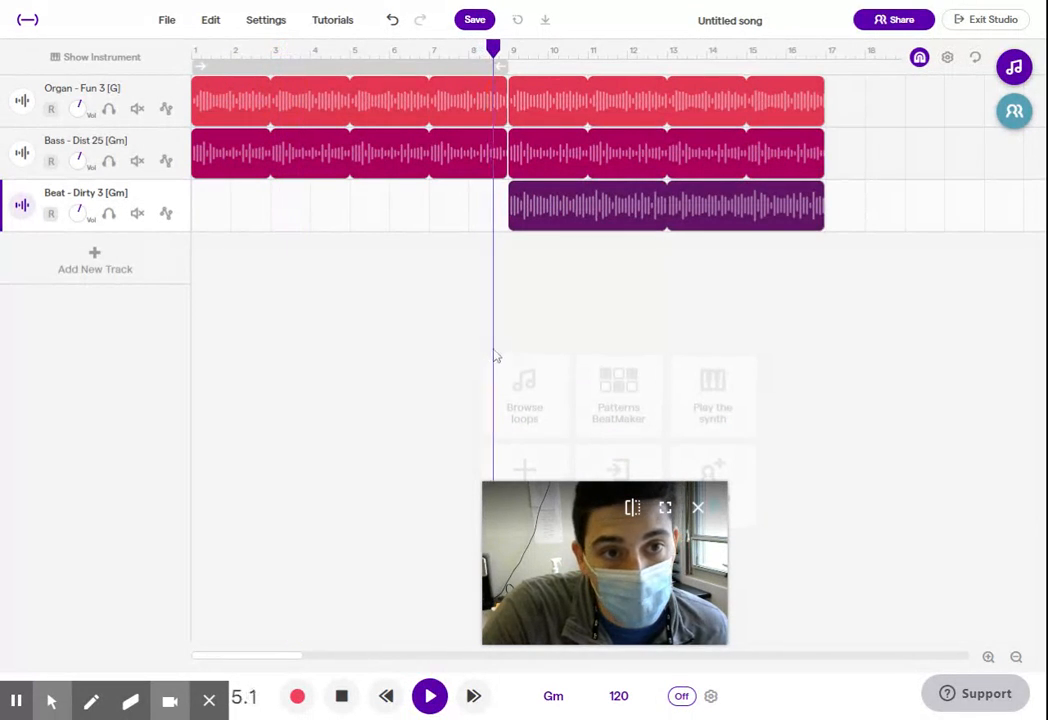
left_click(341, 698)
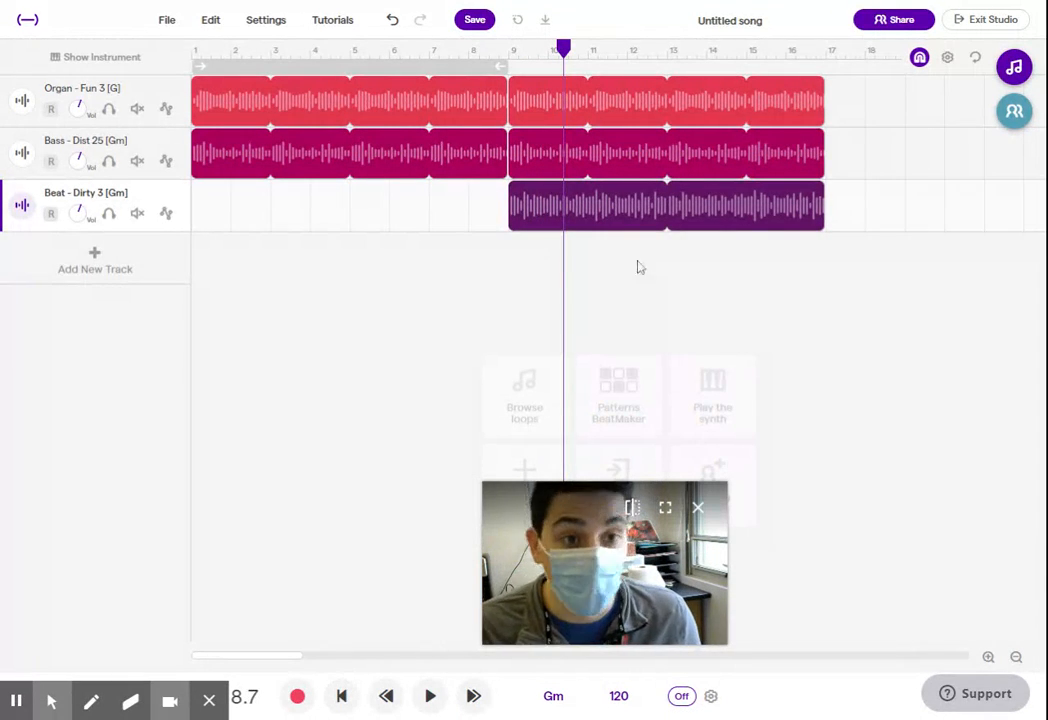
Step: Practise placing the playhead at bar 3 and bar 5, and select the bass region in bars 1 to 8
left_click(311, 238)
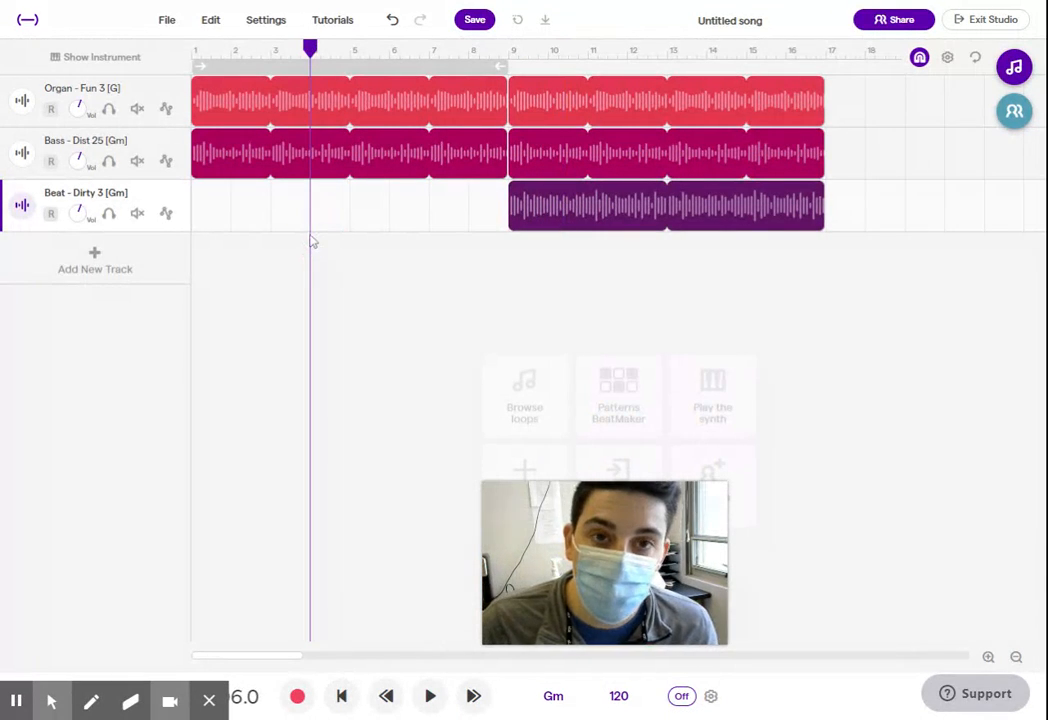
left_click_drag(310, 48, 275, 52)
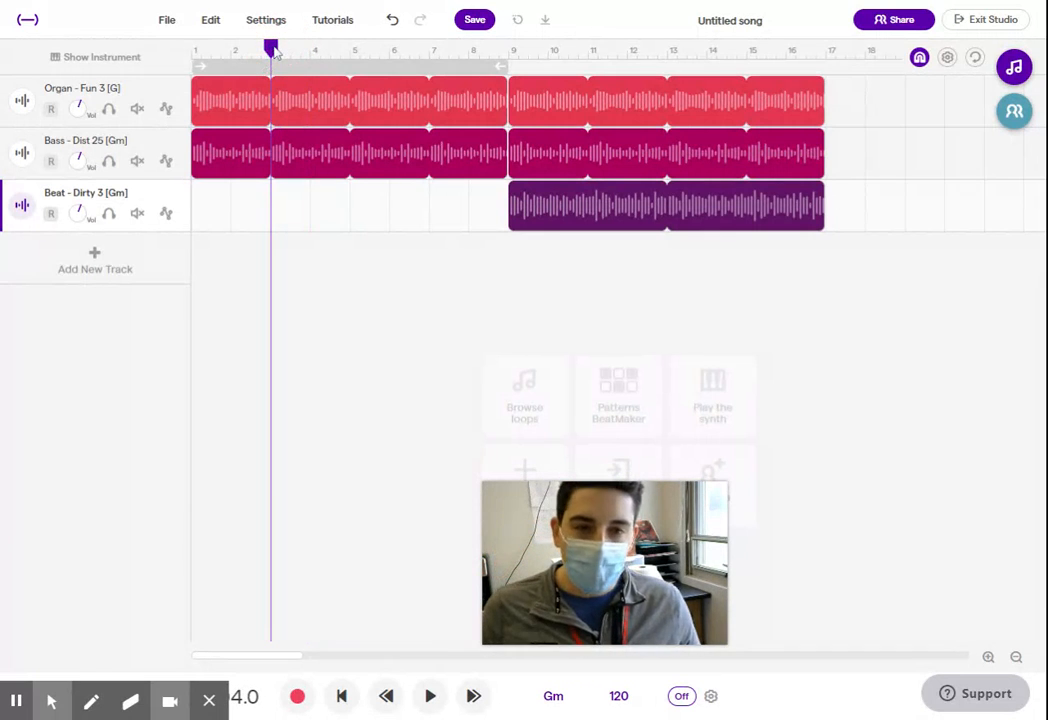
left_click_drag(275, 52, 357, 62)
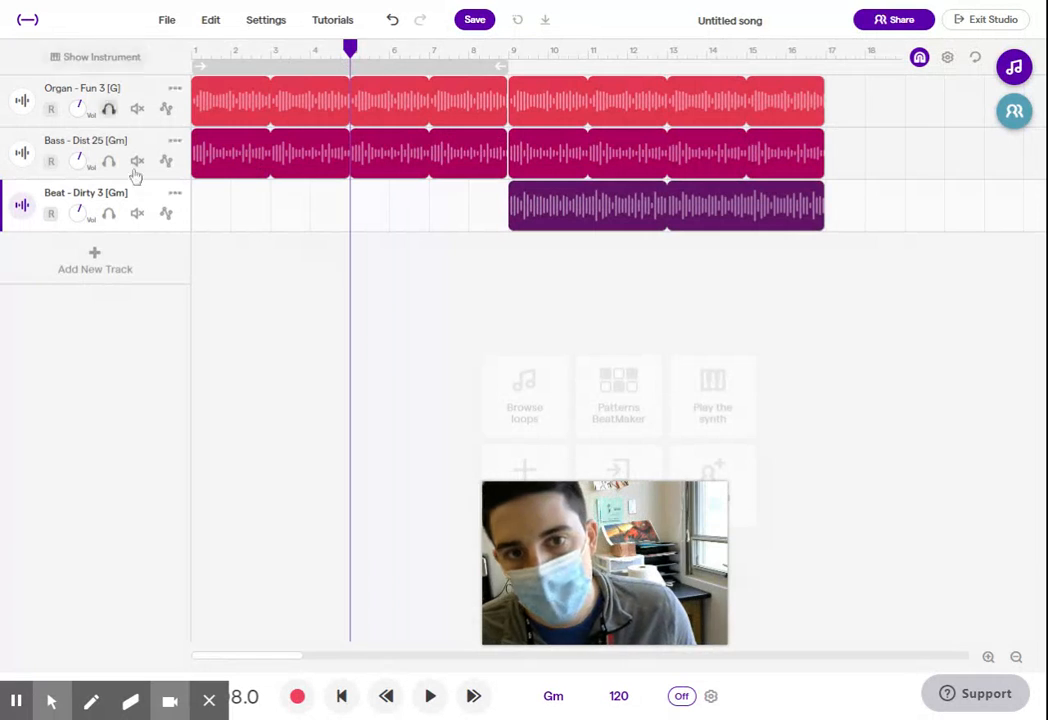
left_click(360, 175)
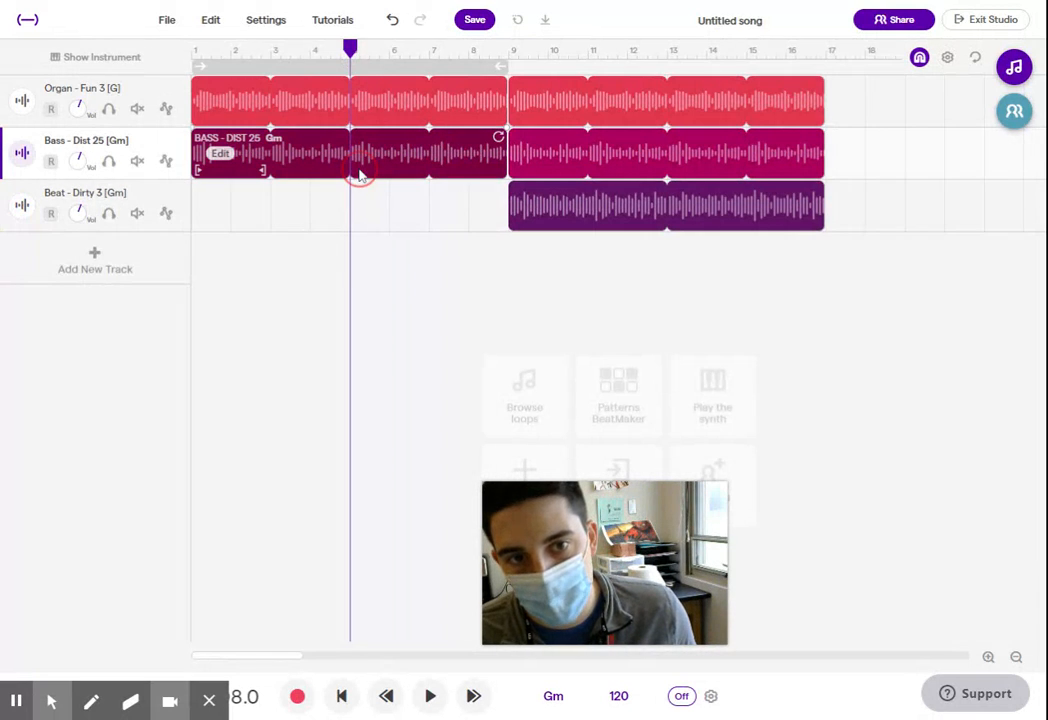
left_click(351, 46)
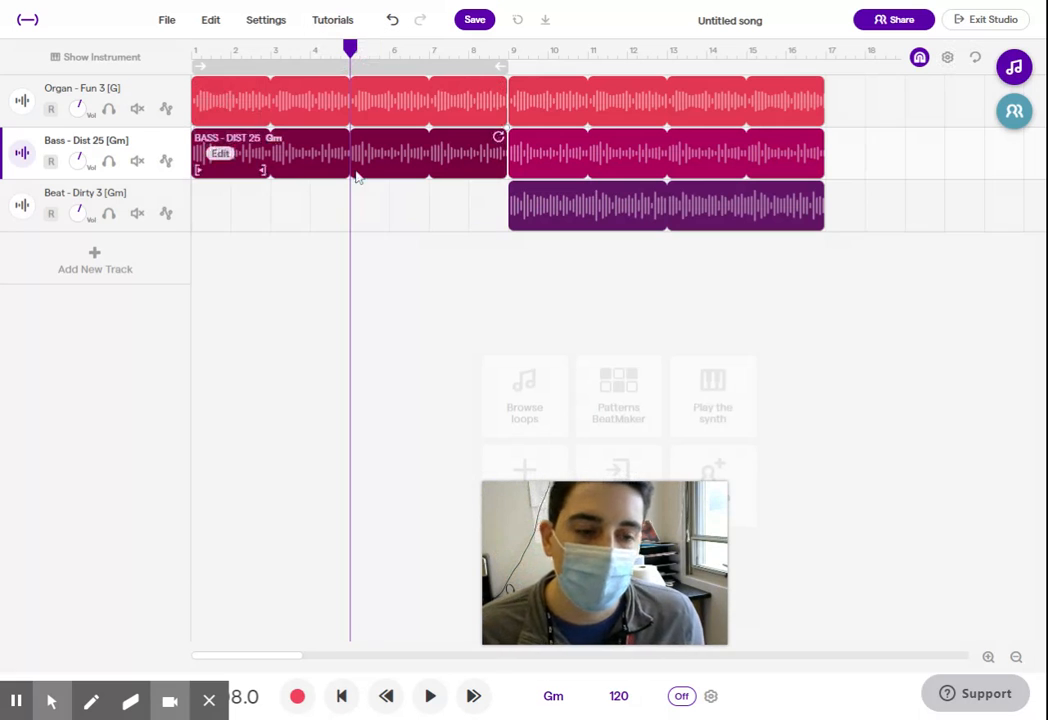
left_click(889, 169)
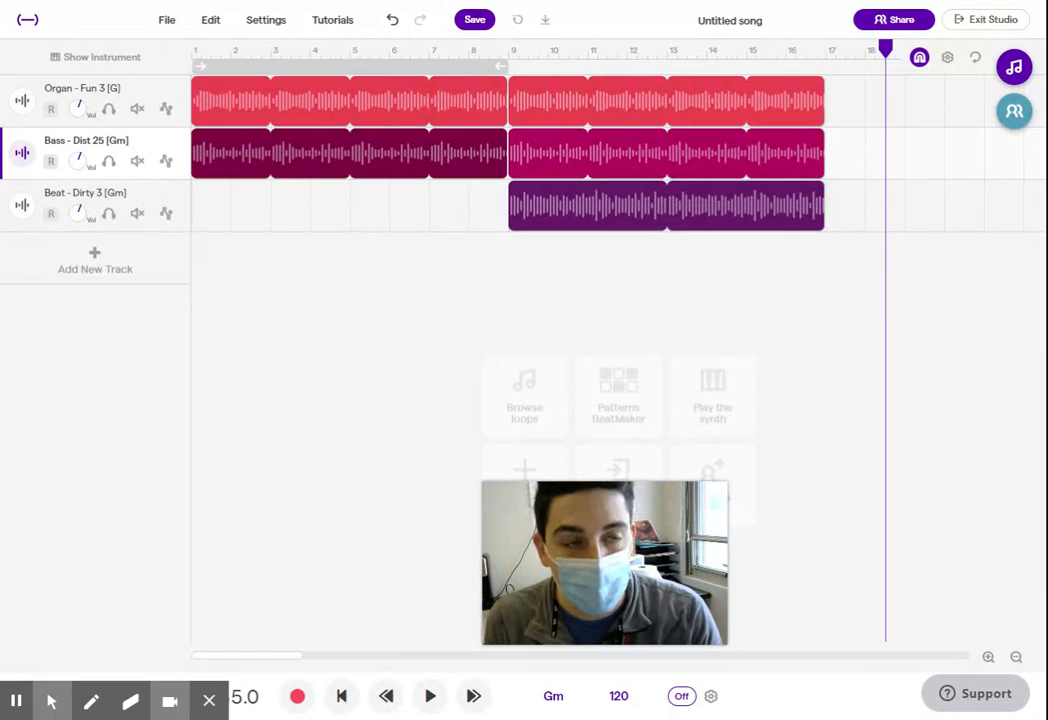
left_click_drag(885, 48, 357, 57)
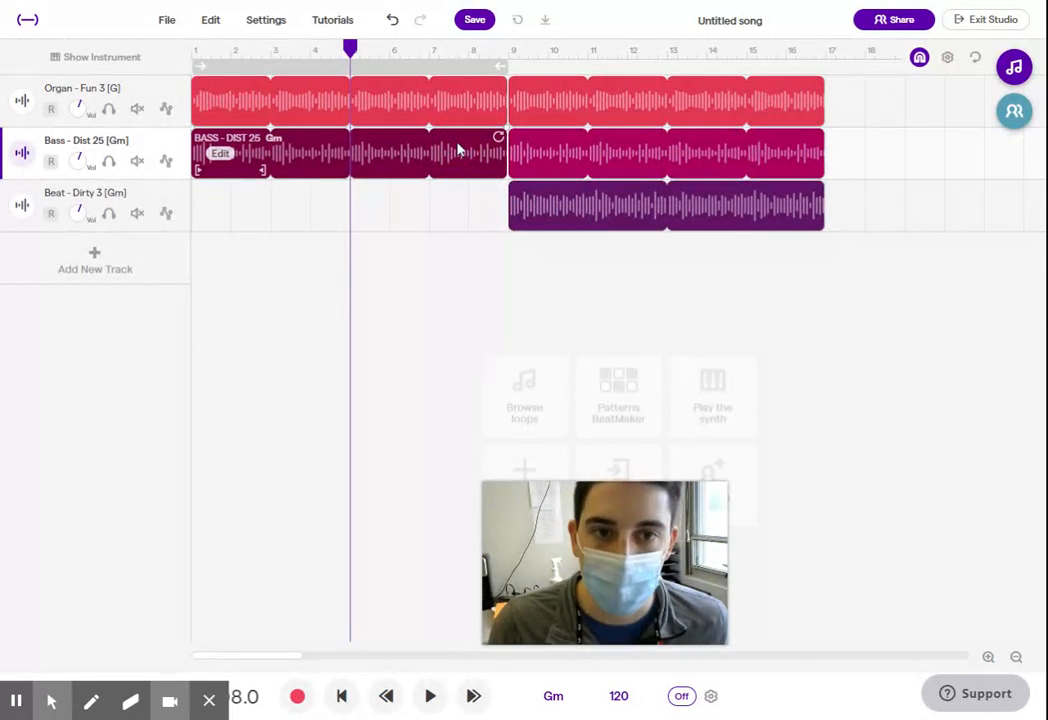
Step: Split the first bass region at bar 5 into two four-bar regions
left_click(960, 177)
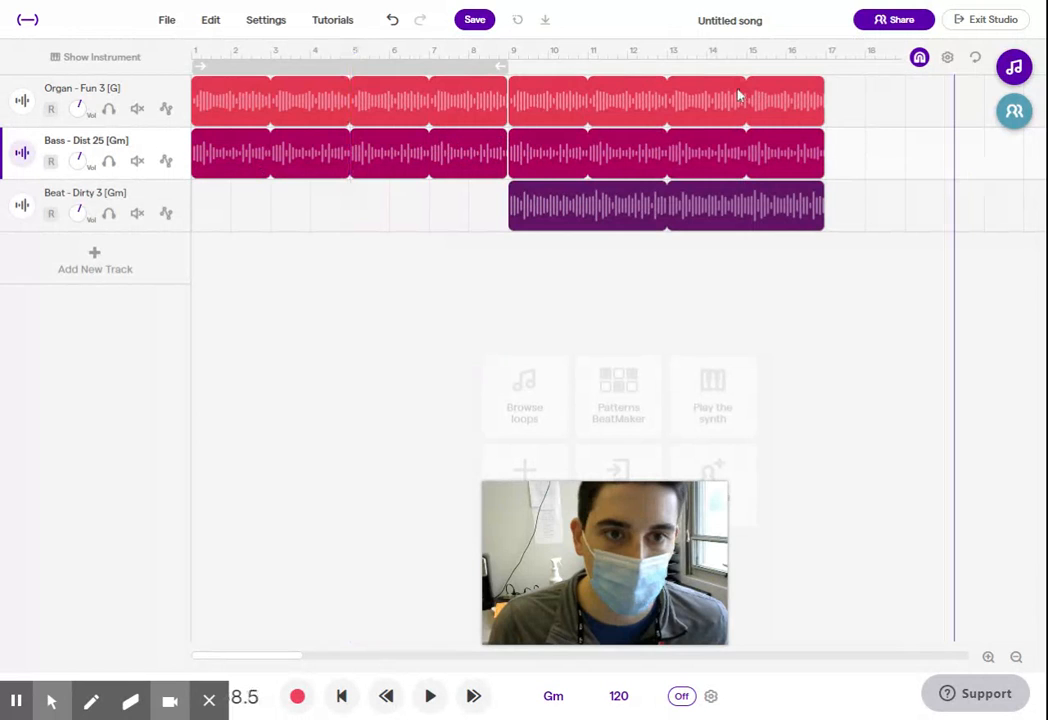
left_click(807, 54)
left_click_drag(806, 50, 350, 48)
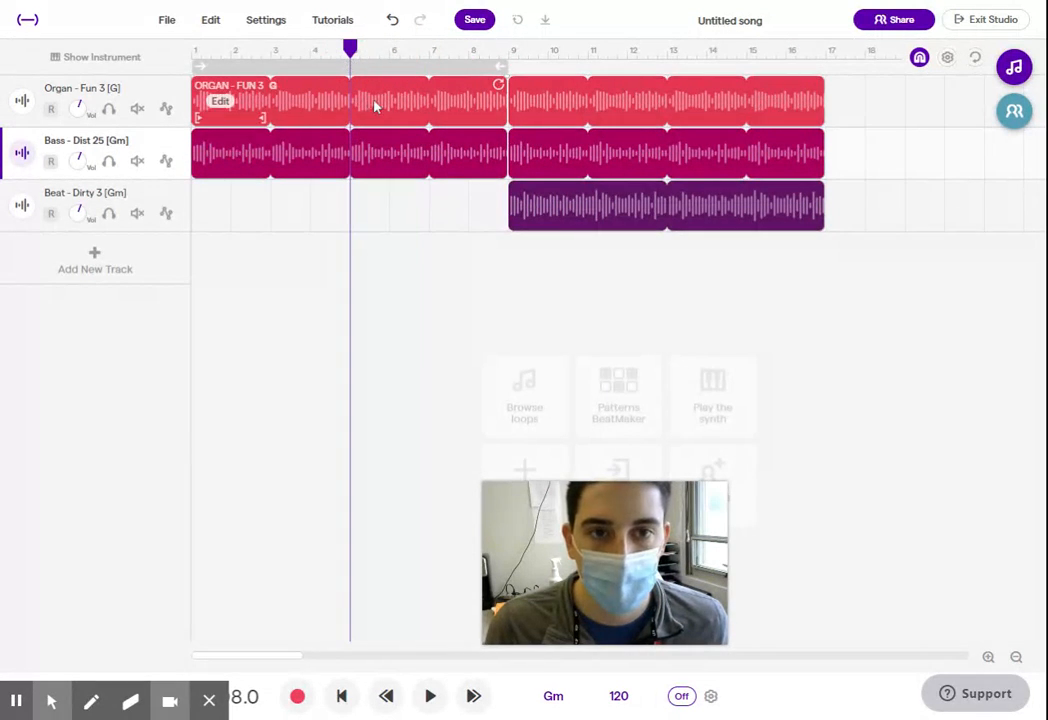
left_click(380, 157)
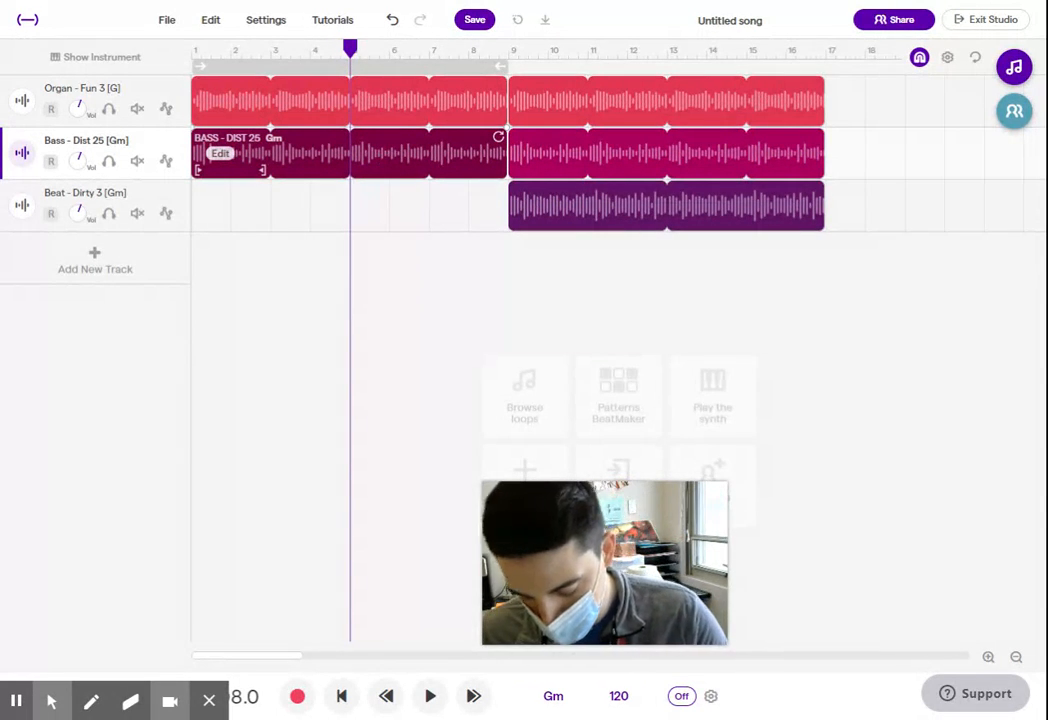
key("ctrl+e")
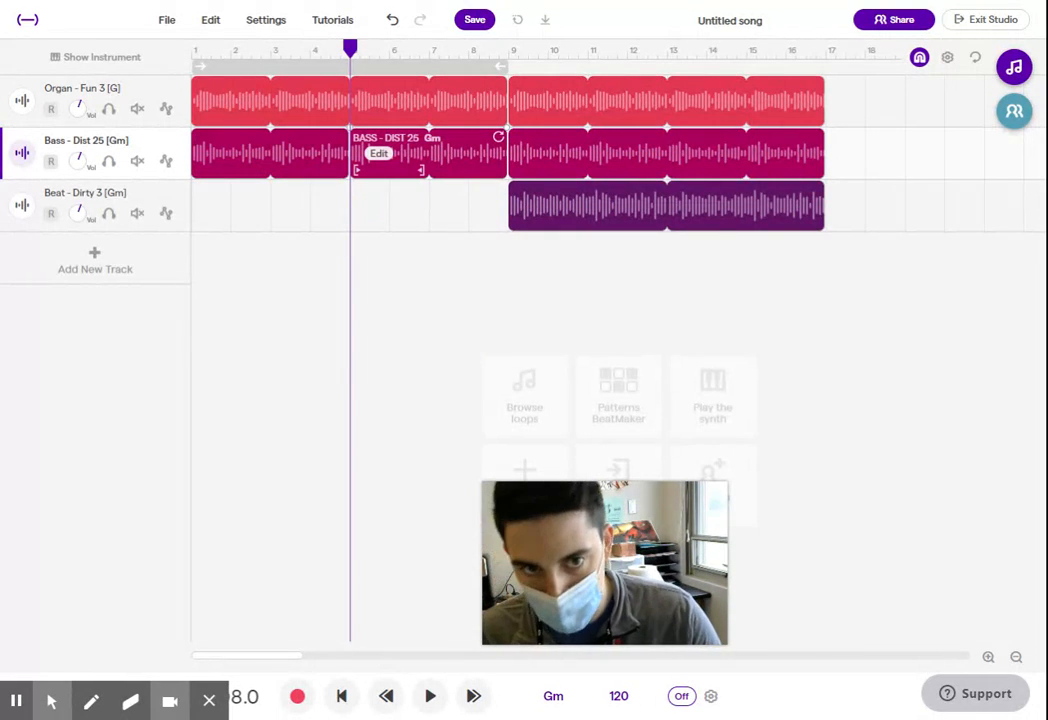
Step: Delete the first four-bar region on the bass track, covering bars 1 to 4
left_click(322, 226)
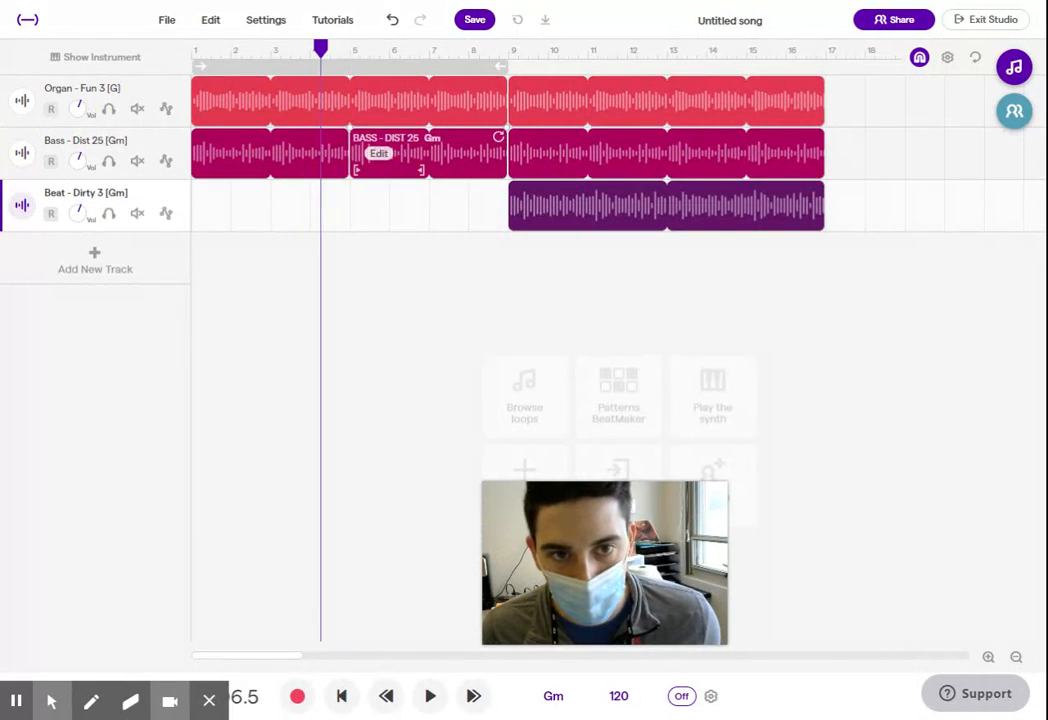
left_click(300, 155)
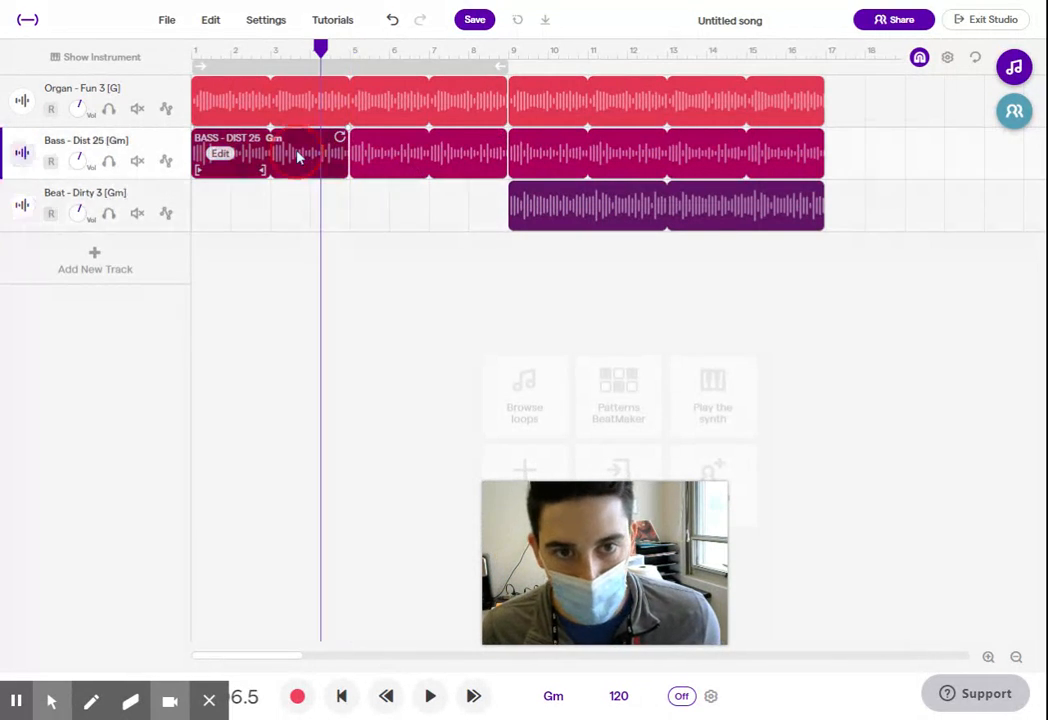
left_click(425, 166)
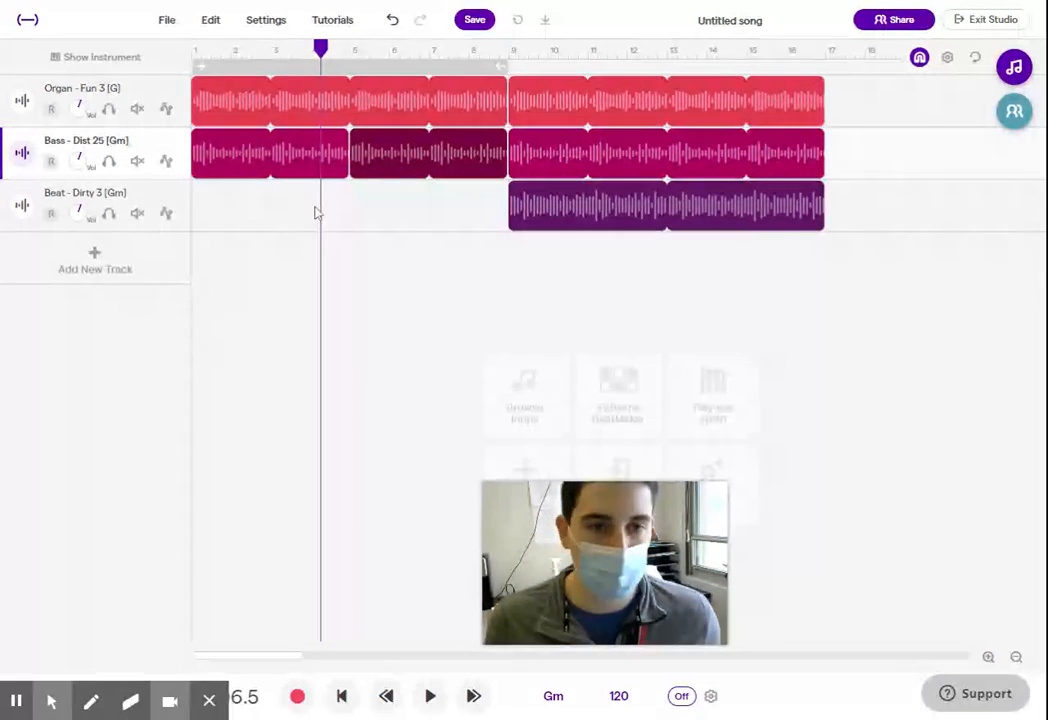
mouse_move(425, 155)
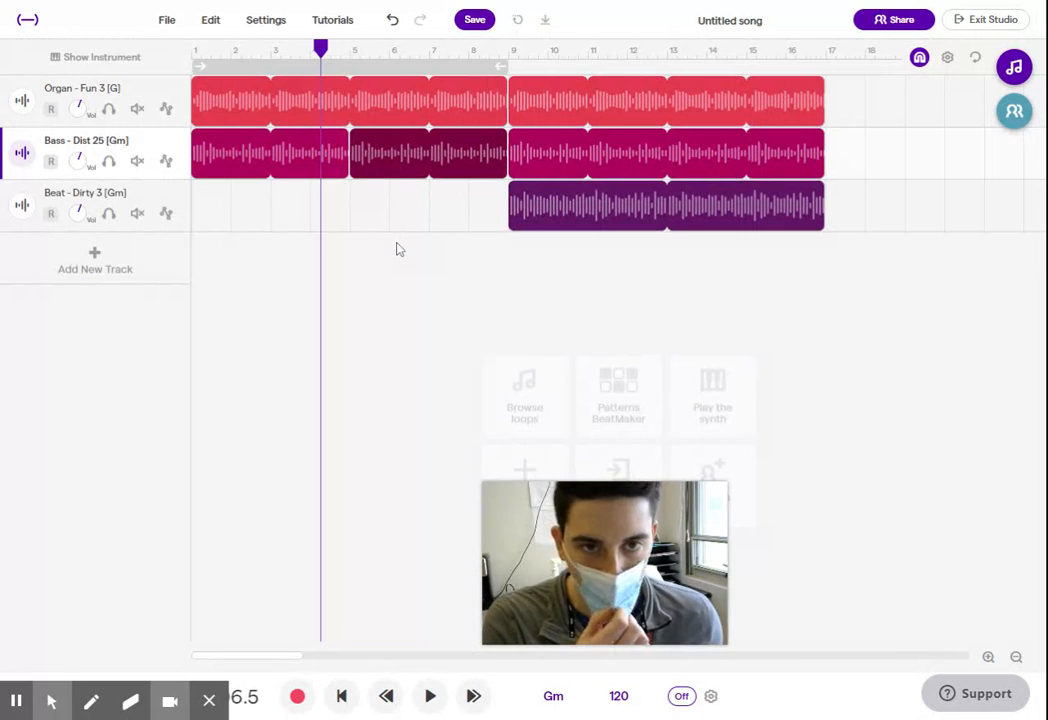
left_click(307, 165)
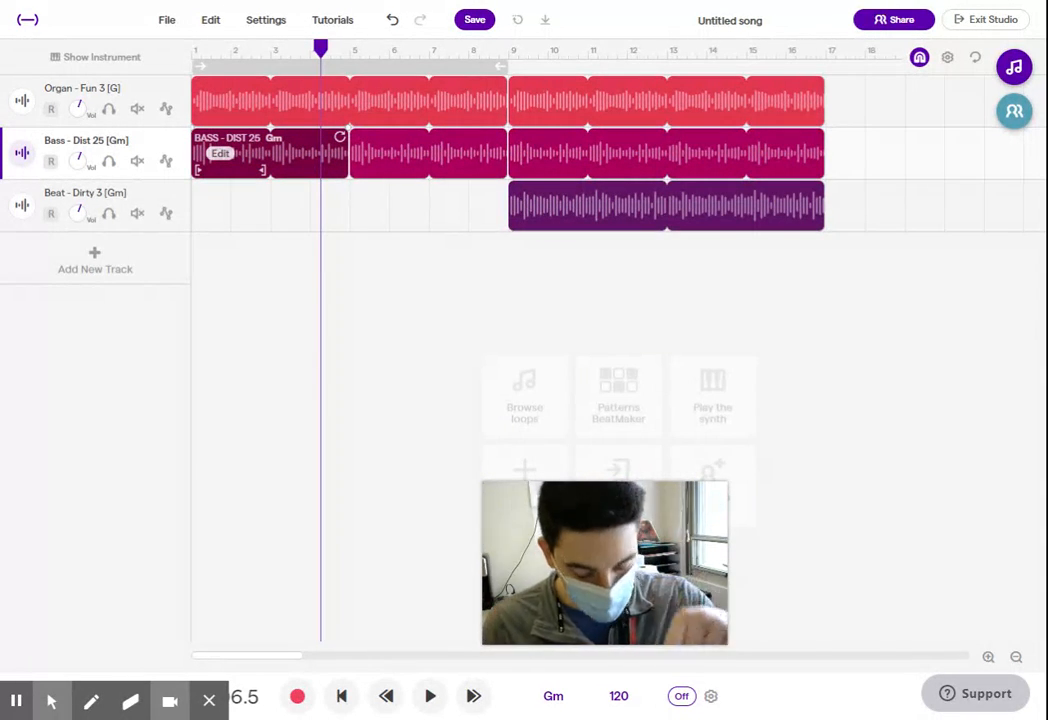
key("Delete")
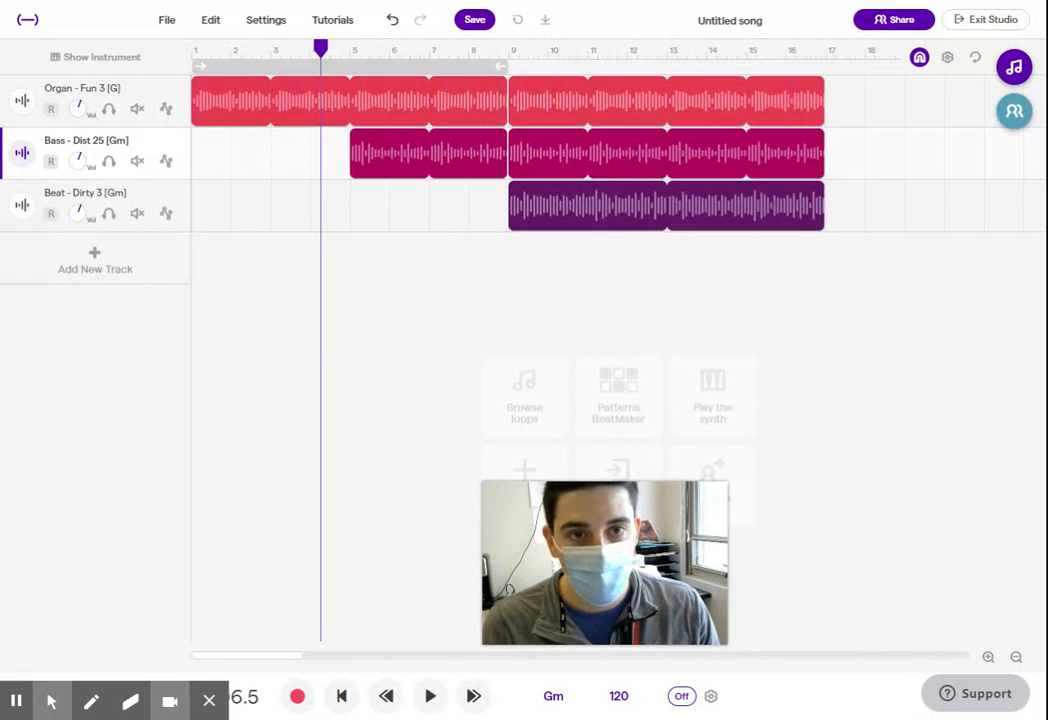
Step: Play the song from near the start of bar 1 through the bass entry at bar 5 and beat entry at bar 9, and stop
left_click(204, 56)
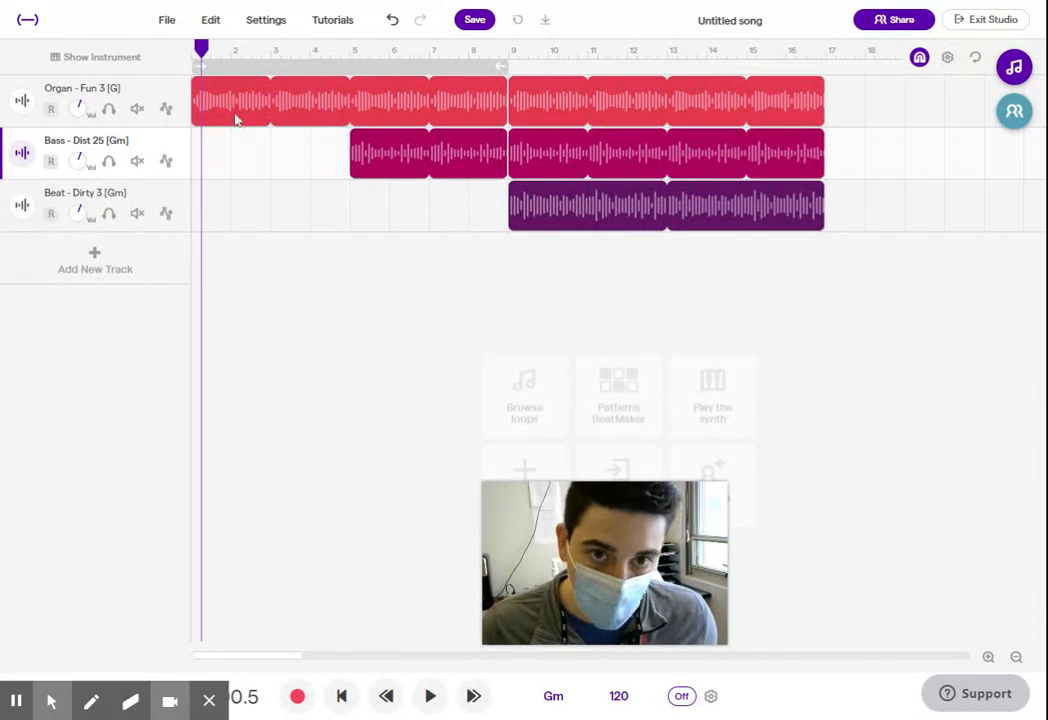
left_click(205, 58)
left_click(430, 696)
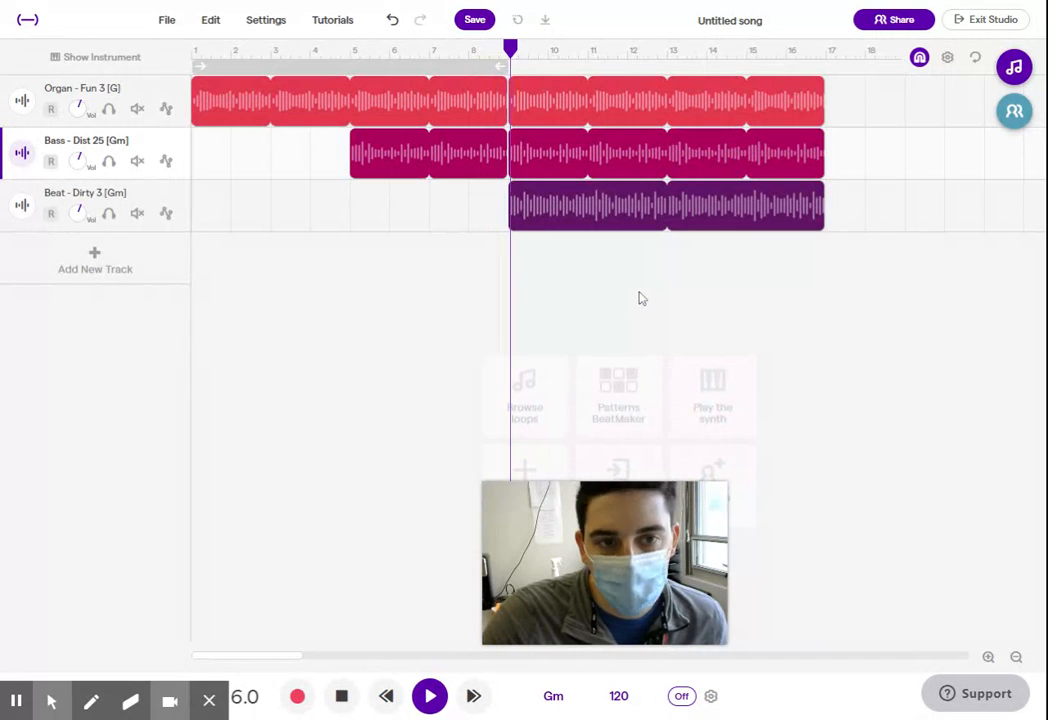
left_click(342, 696)
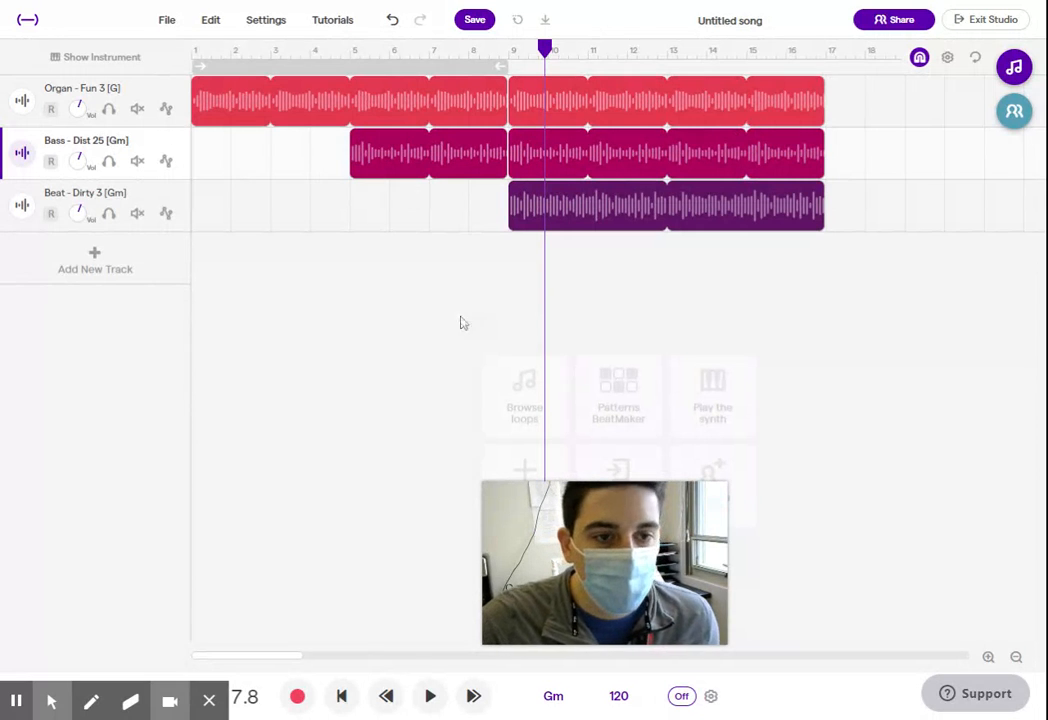
left_click_drag(589, 565, 864, 545)
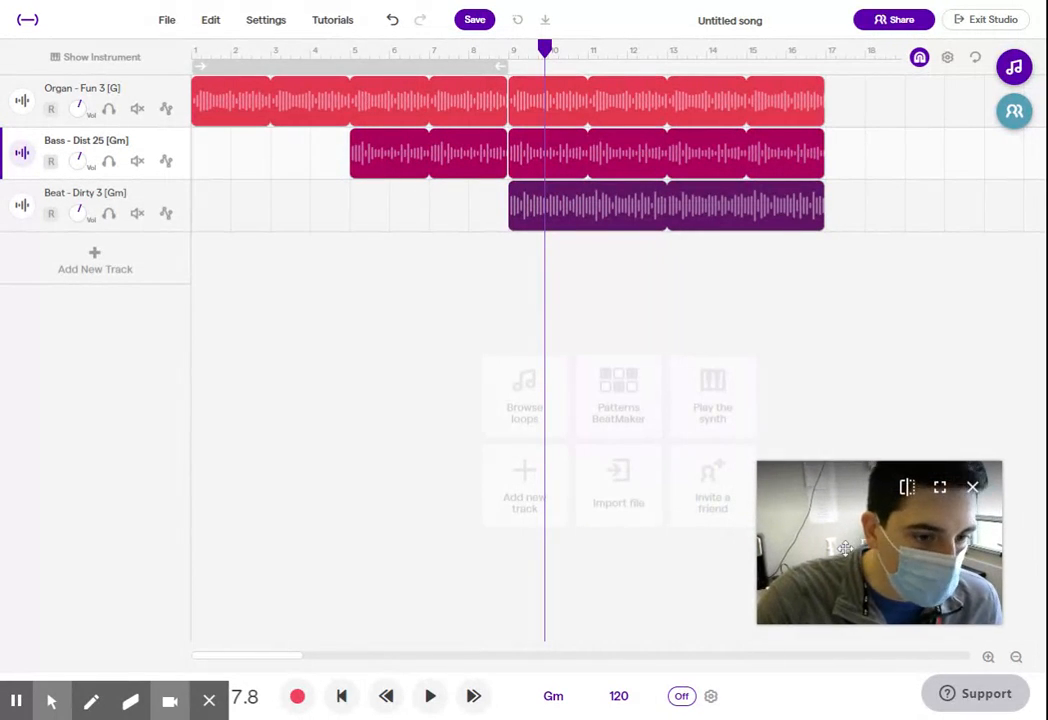